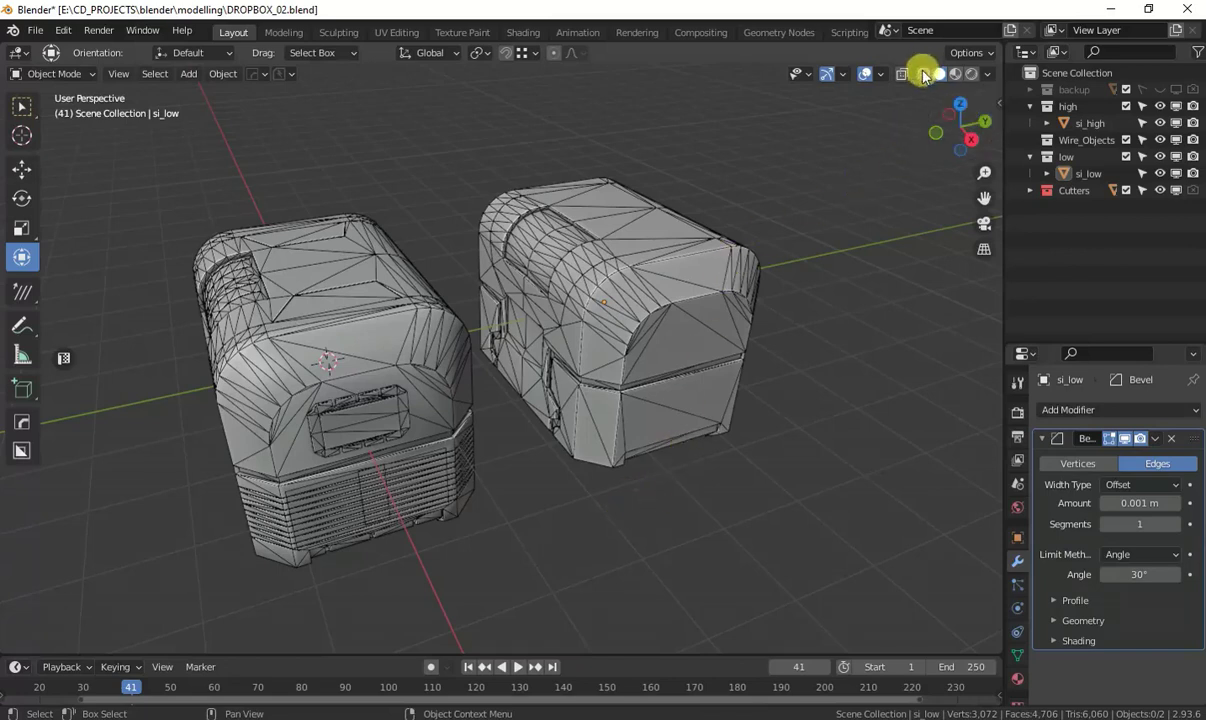
- Turn off the viewport wireframe overlay and select the high-poly crate si_high
key(shift+v)
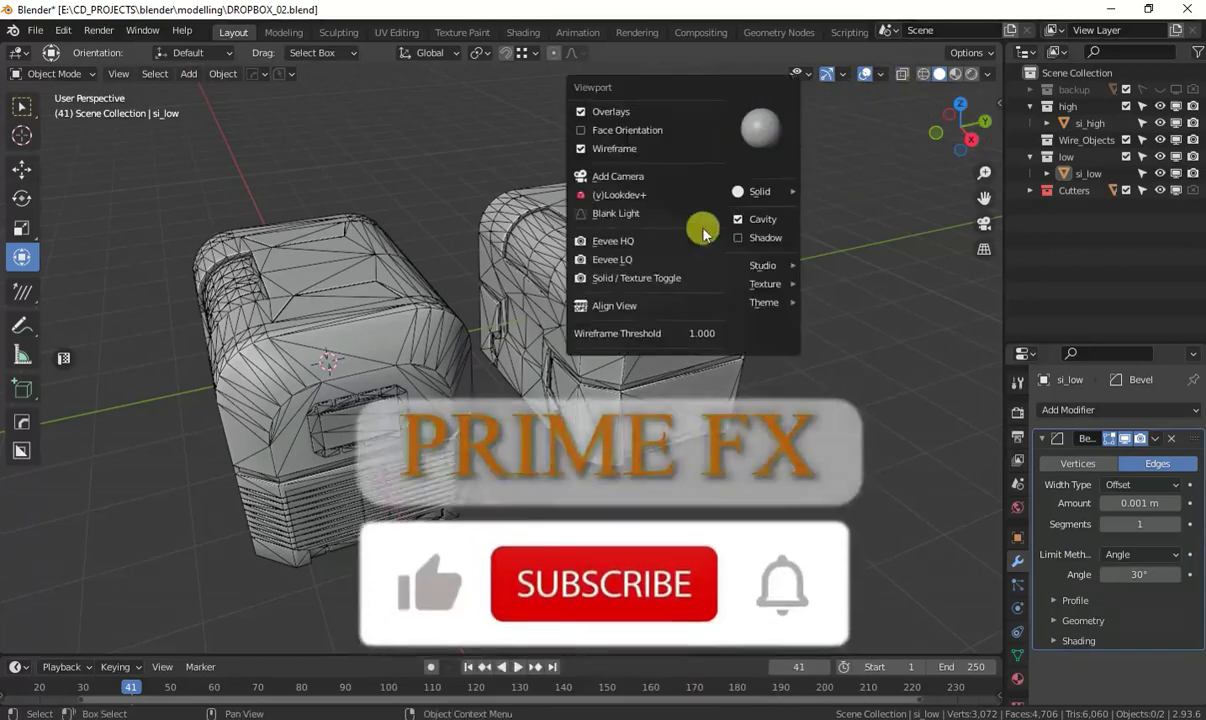
click(619, 172)
middle_drag(614, 172, 444, 331)
click(444, 331)
middle_drag(508, 285, 689, 334)
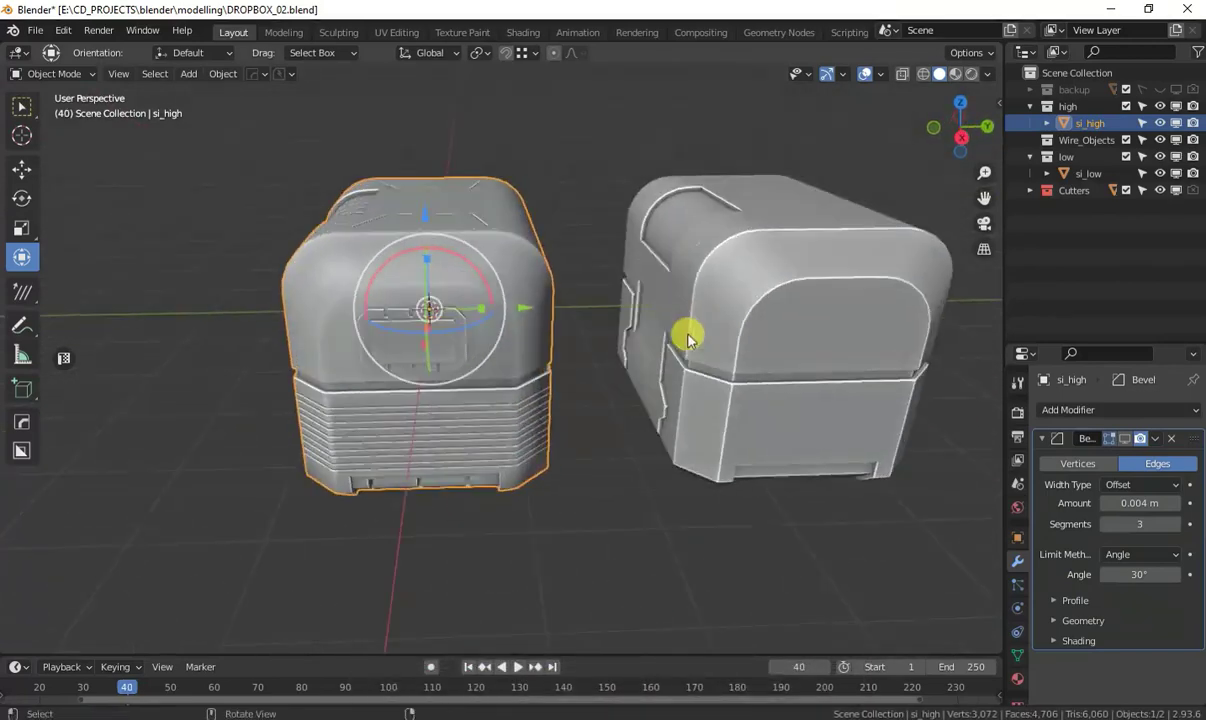
- Examine the shape and surface detail of the si_low and si_high crates from several sides, selecting each in turn
middle_drag(751, 251, 875, 245)
click(757, 278)
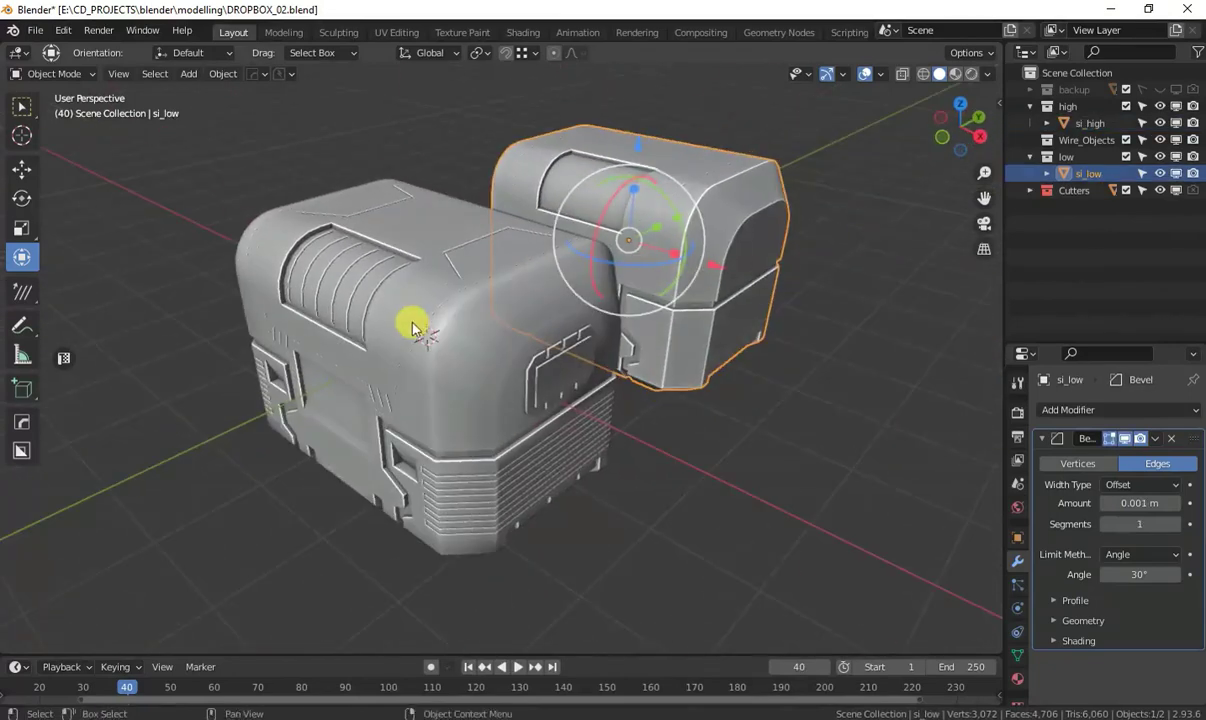
middle_drag(409, 323, 516, 352)
click(538, 296)
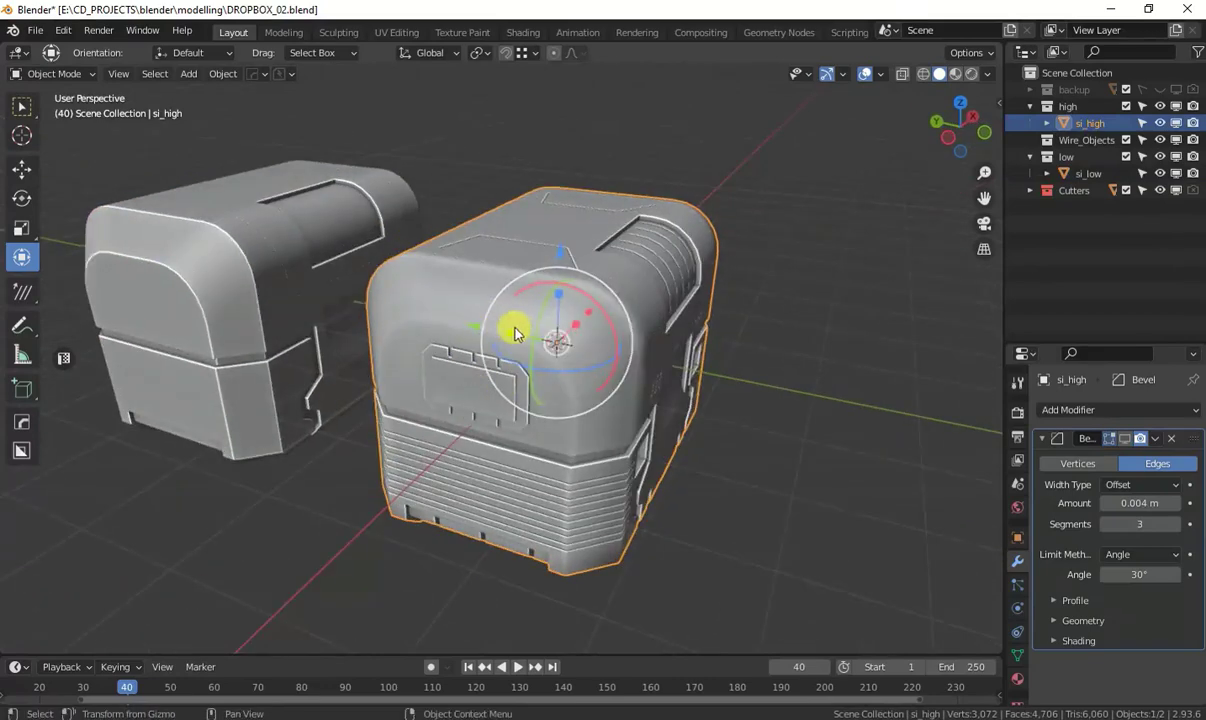
middle_drag(540, 344, 460, 370)
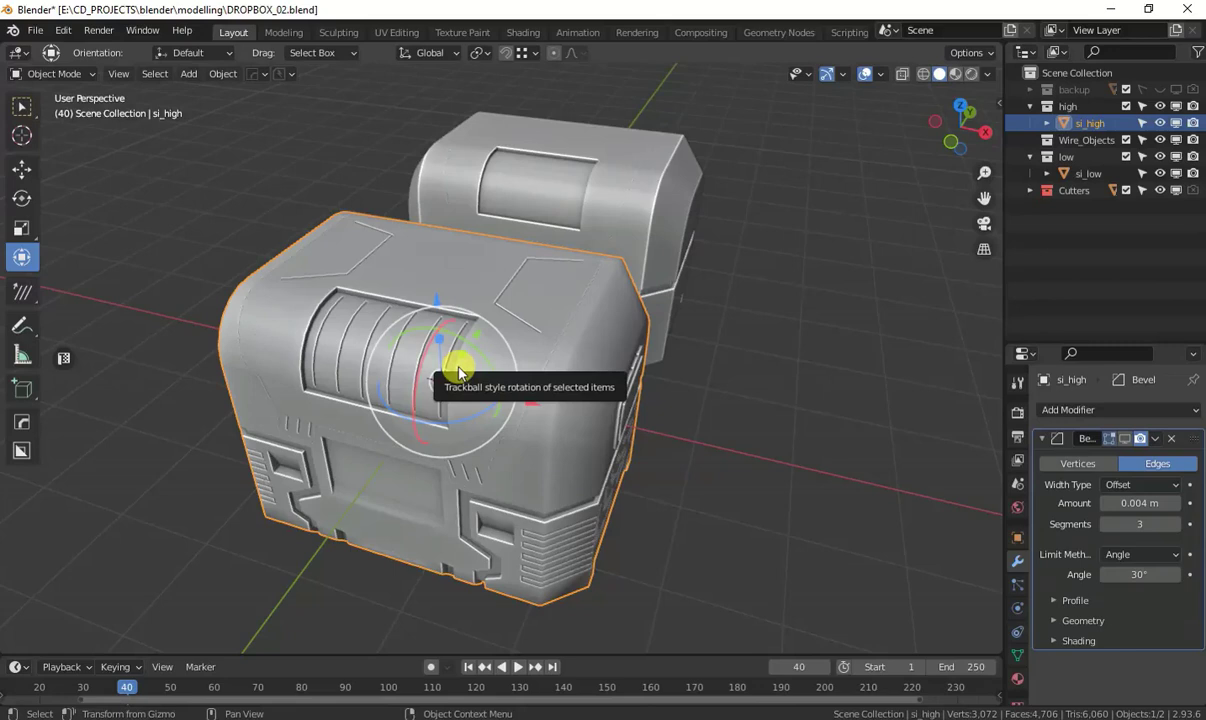
middle_drag(638, 199, 521, 221)
click(521, 221)
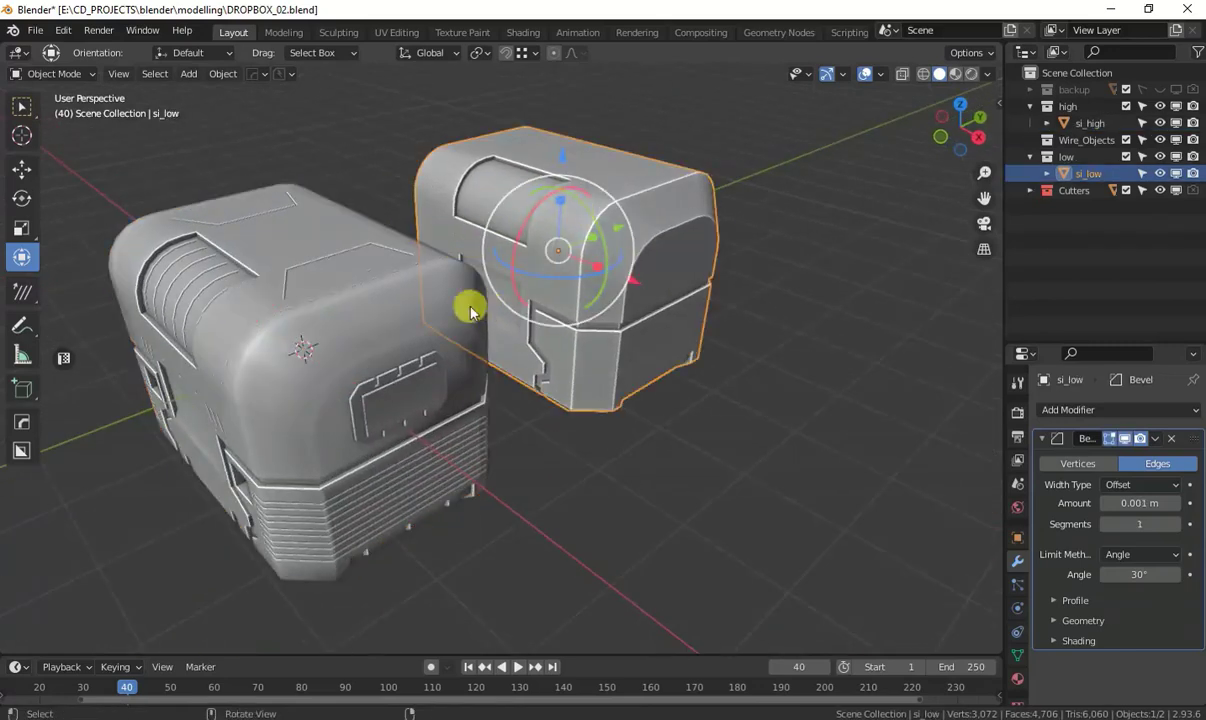
click(368, 172)
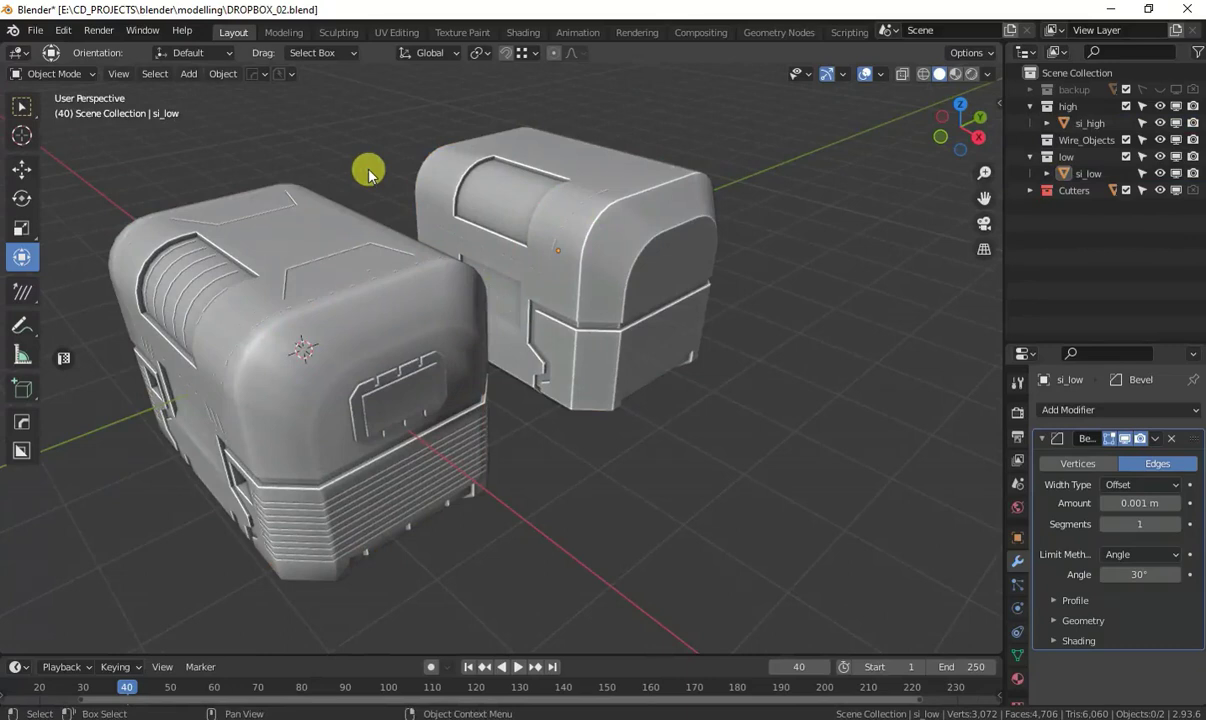
click(371, 229)
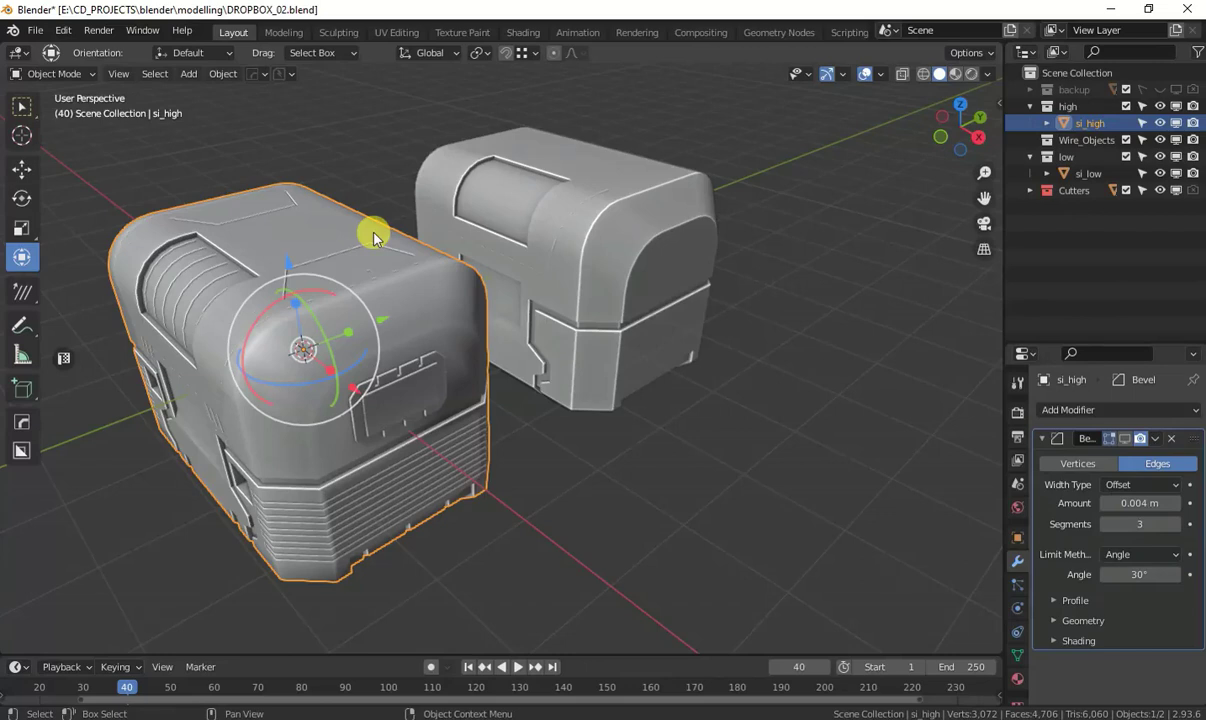
click(616, 221)
- Turn on the wireframe overlay and compare the mesh density of the two crates up close
key(shift+w)
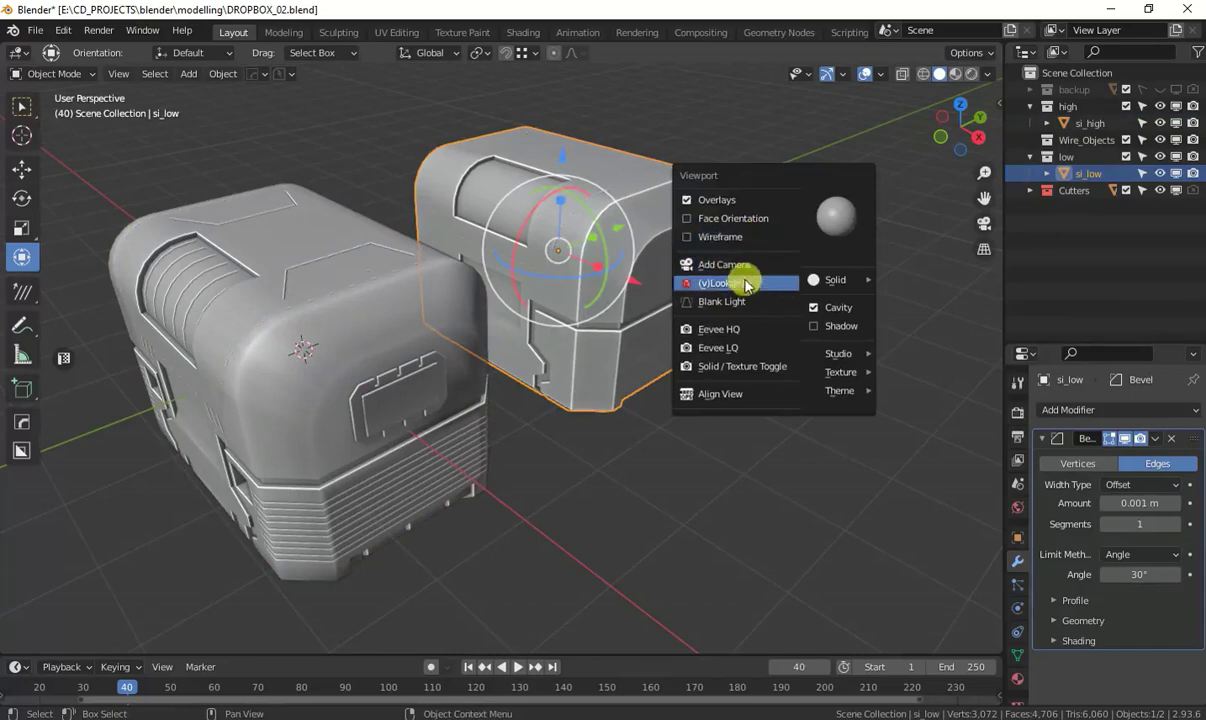
click(735, 240)
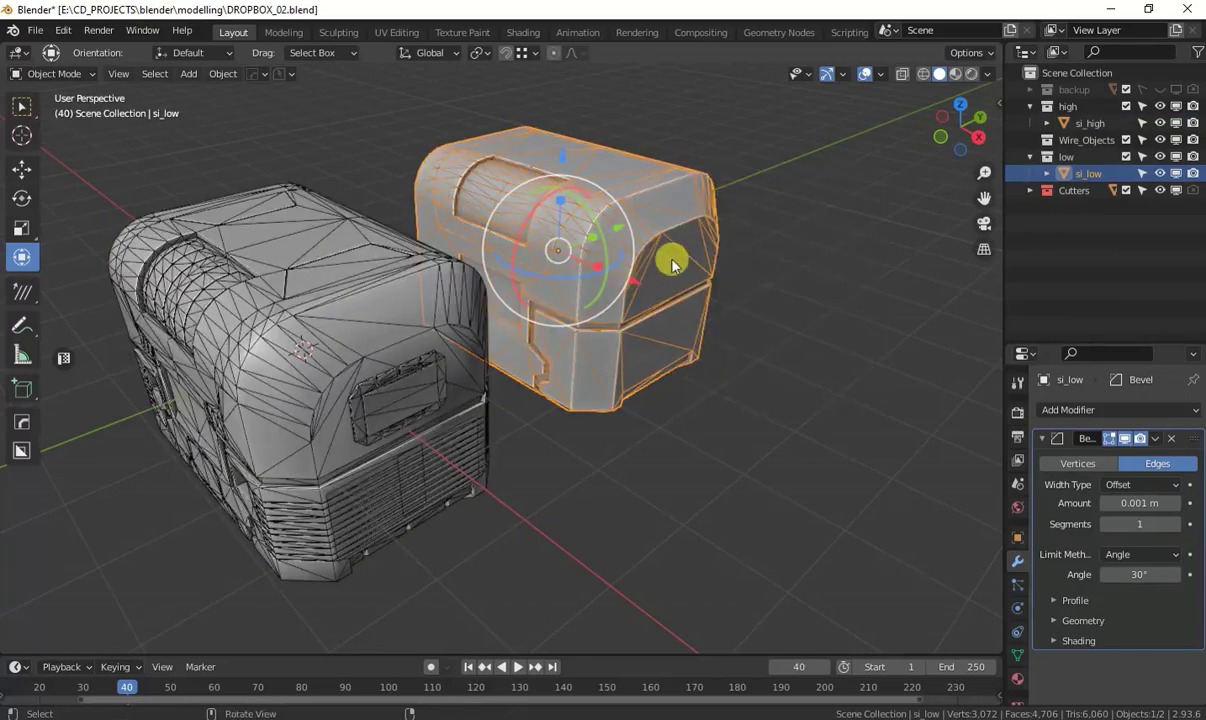
mouse_move(668, 259)
middle_down()
mouse_move(568, 242)
mouse_move(606, 215)
mouse_move(549, 242)
mouse_move(614, 259)
mouse_move(608, 237)
mouse_move(560, 234)
mouse_move(650, 244)
middle_up()
scroll(600, 236, up, 4)
middle_drag(291, 269, 436, 261)
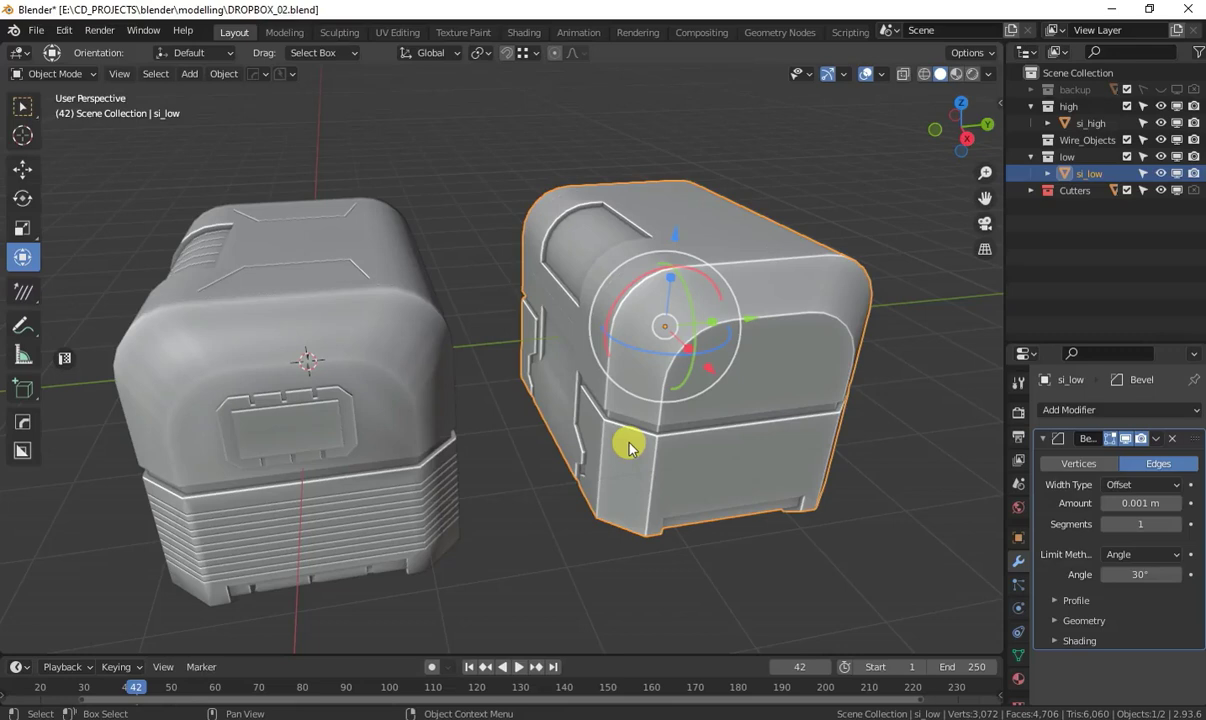
- Enter Edit Mode on si_low, select its whole mesh to examine the UV layout, and return to Object Mode
middle_drag(580, 342, 683, 368)
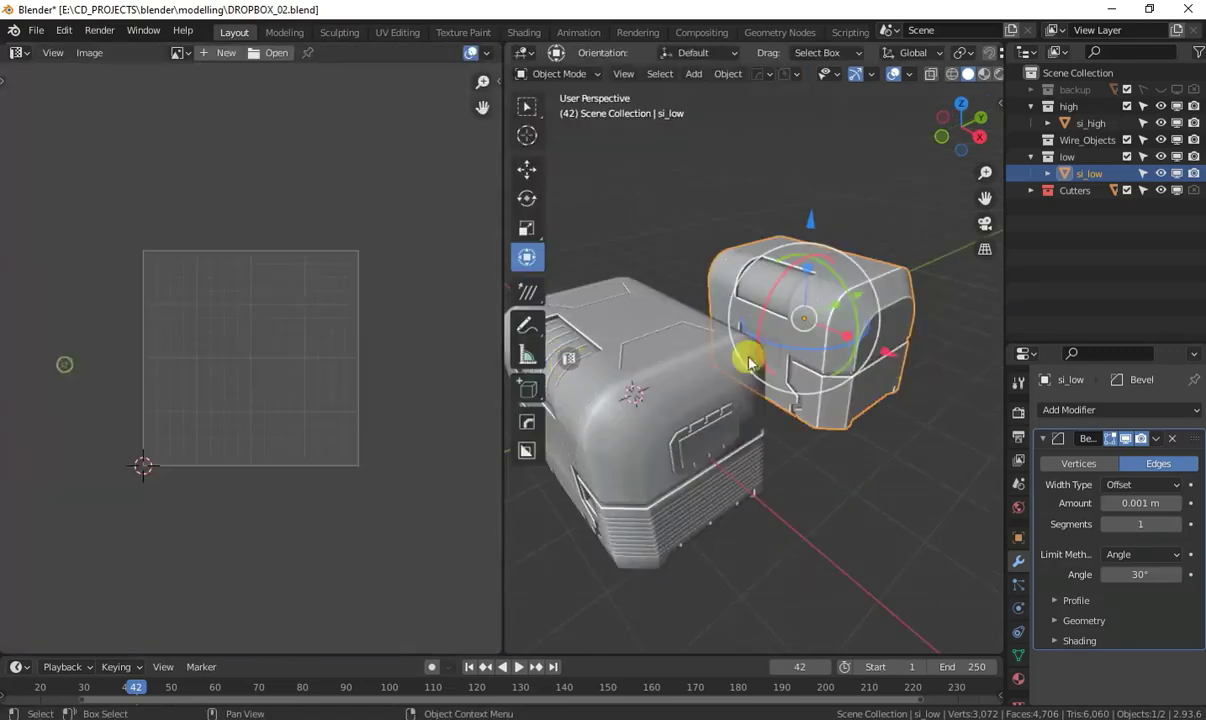
key(Tab)
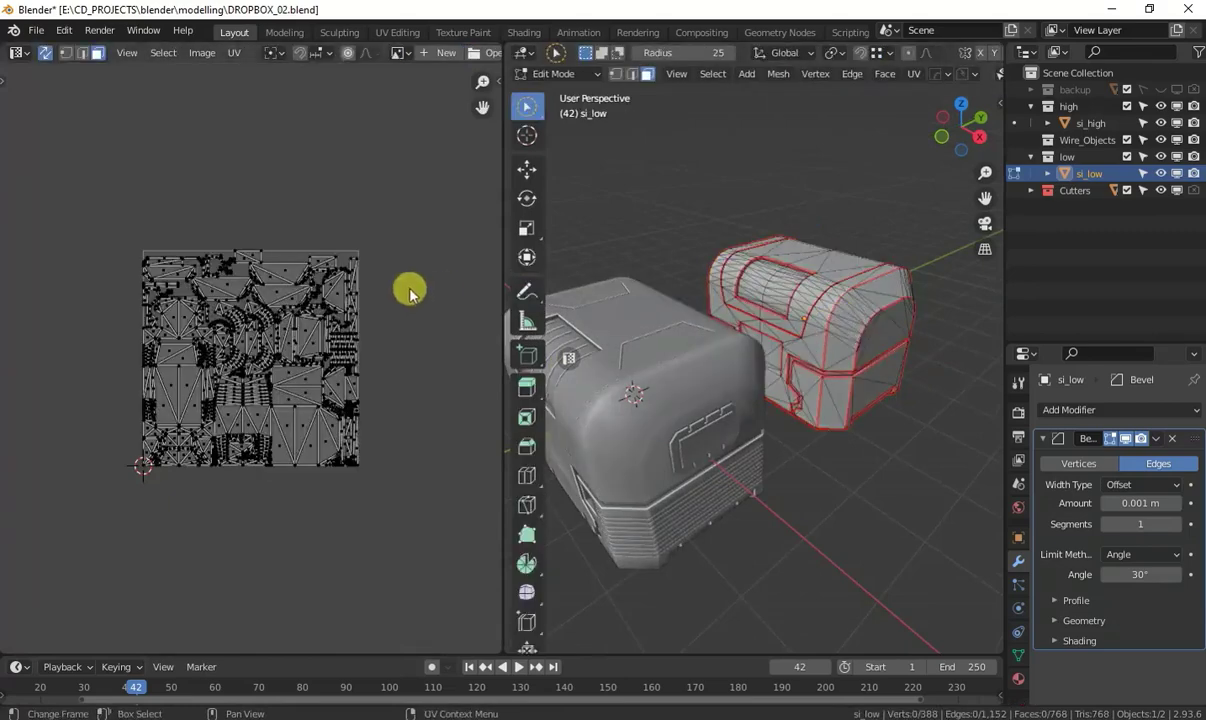
scroll(301, 280, up, 3)
key(a)
scroll(261, 304, down, 2)
scroll(308, 305, up, 2)
key(Tab)
- Check the UV layout of si_high with all its geometry selected in Edit Mode, and return to Object Mode
click(648, 398)
key(Tab)
key(a)
key(Tab)
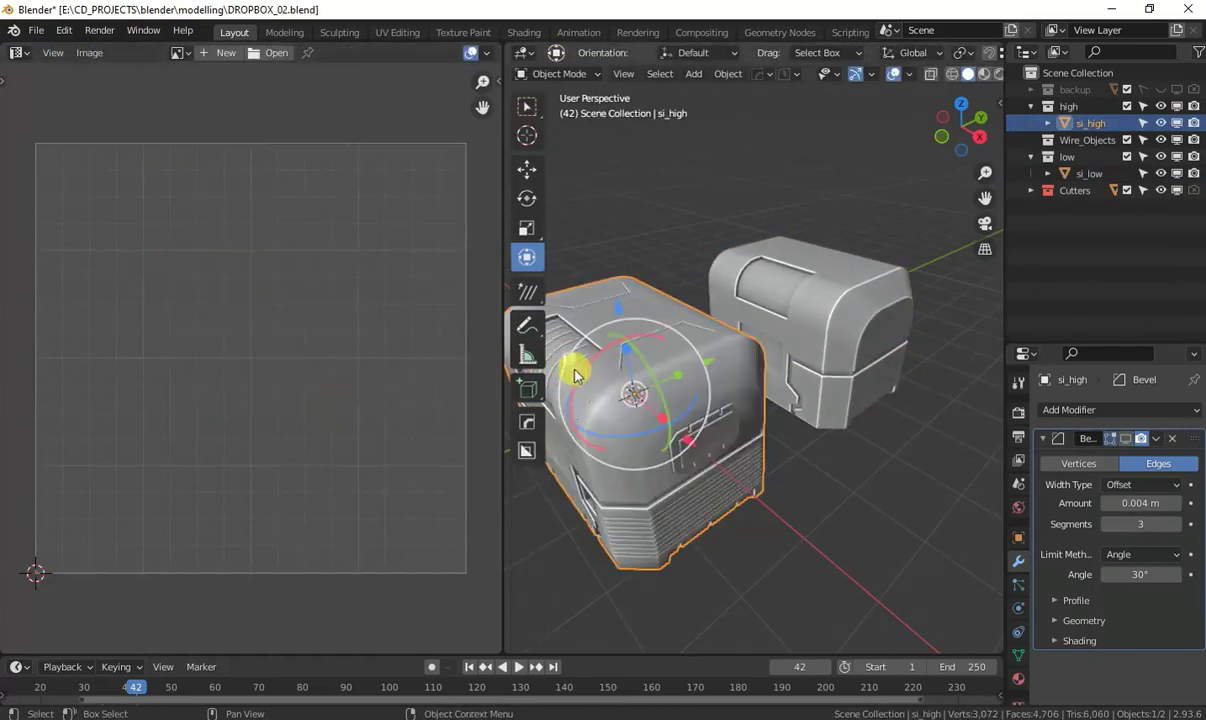
- Select the si_low crate and merge the UV editor area back into the 3D viewport
middle_drag(690, 355, 778, 304)
click(762, 304)
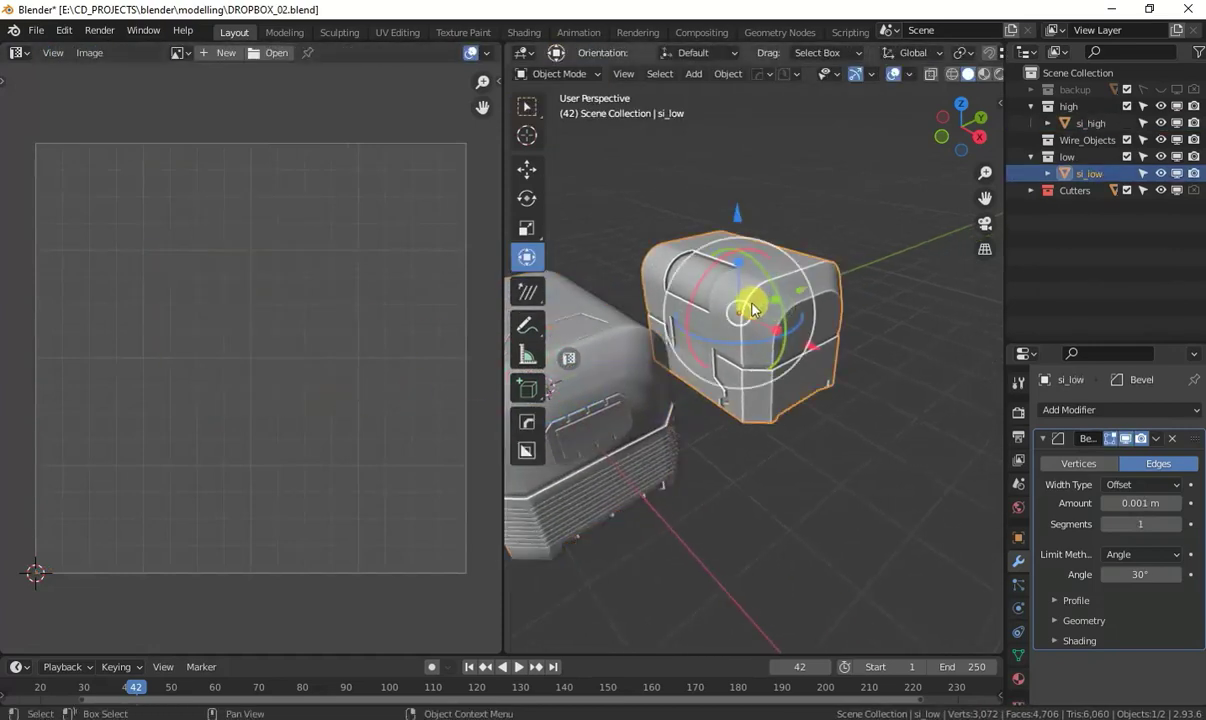
right_click(505, 283)
click(565, 363)
middle_drag(643, 269, 511, 296)
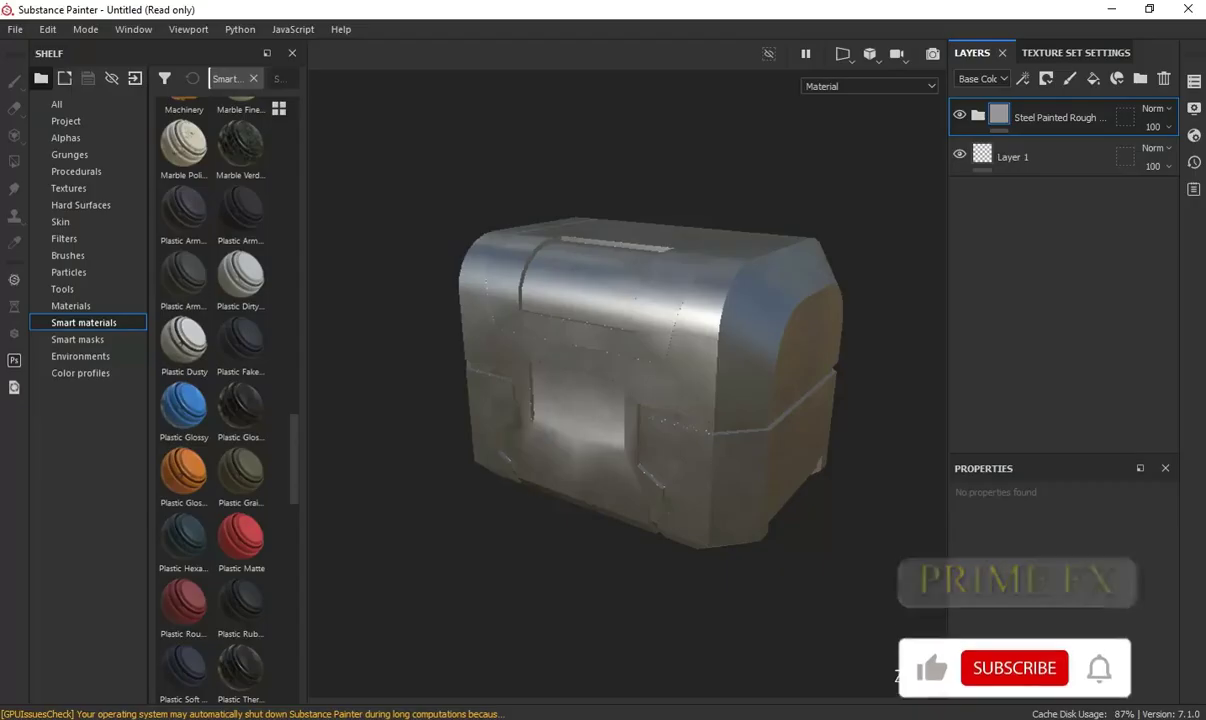
- Switch to Substance Painter and create a new project from the si_low mesh, discarding the open project's changes
alt+drag(505, 340, 640, 328)
click(15, 29)
click(30, 42)
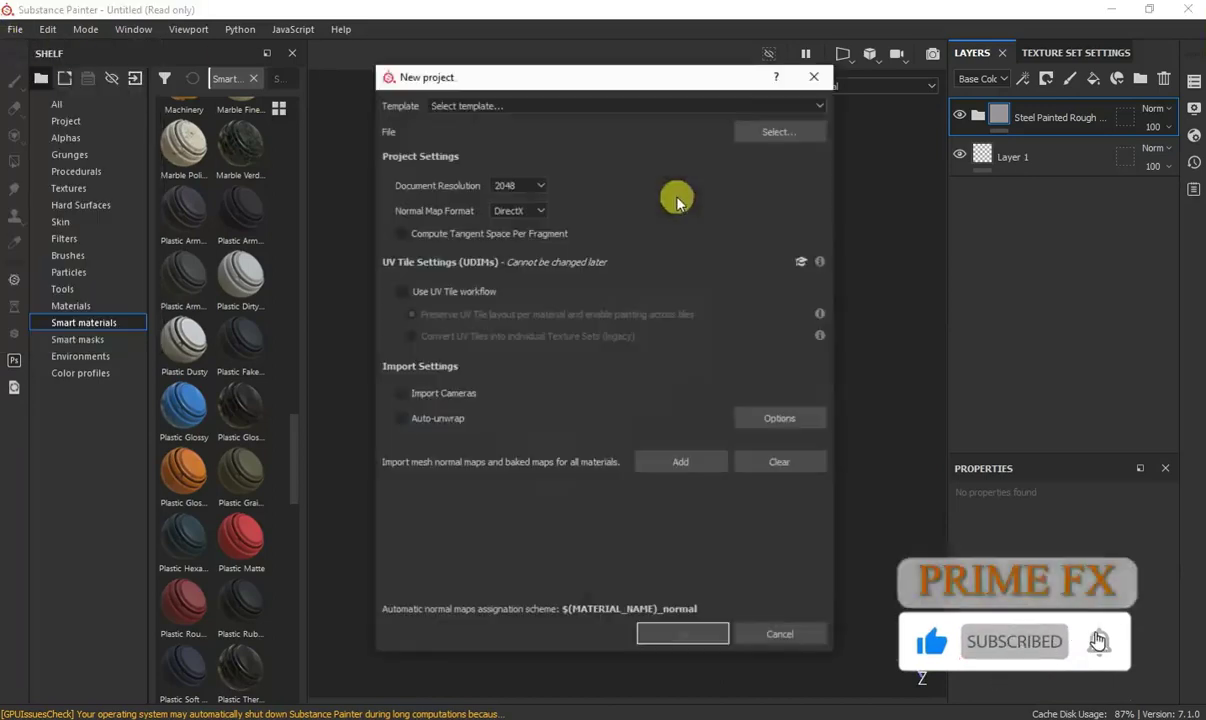
click(738, 129)
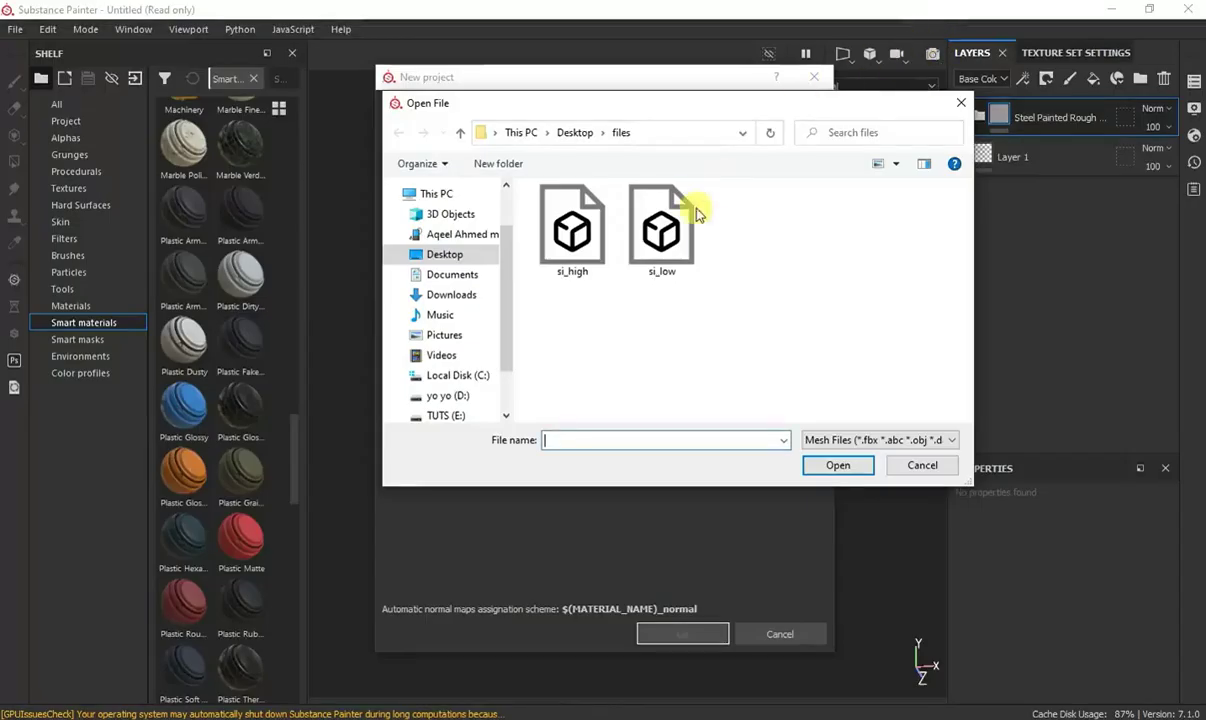
double_click(684, 200)
click(666, 638)
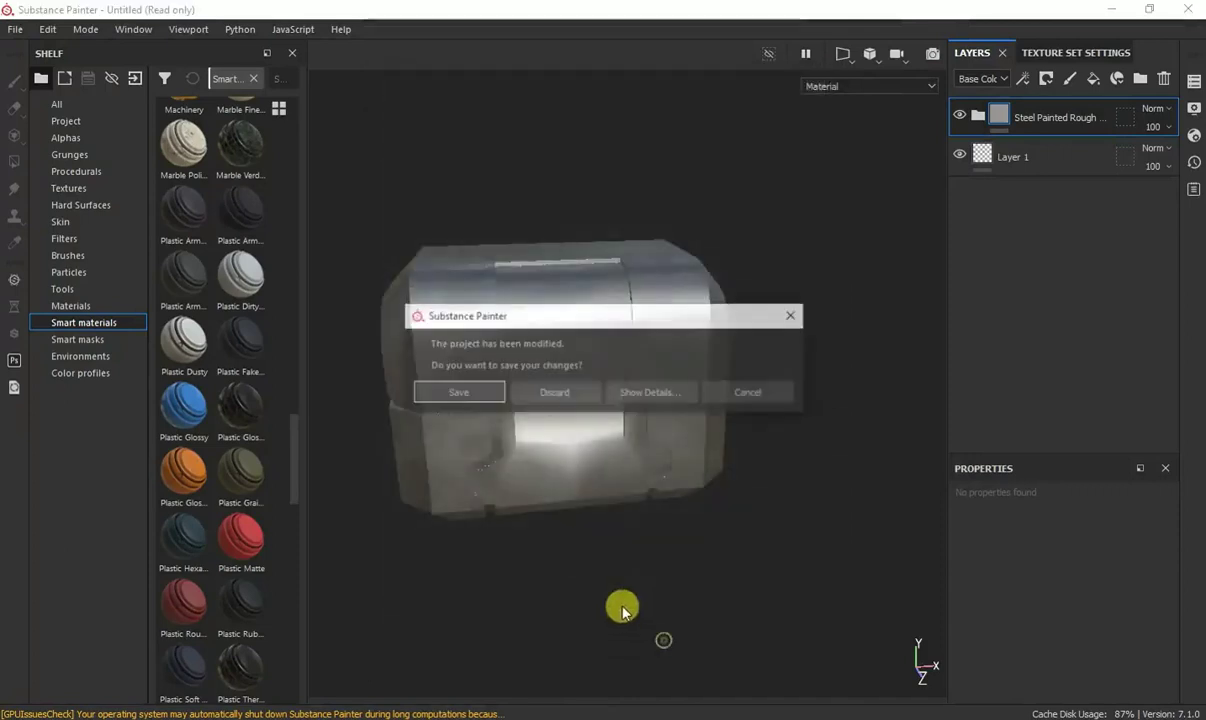
click(553, 393)
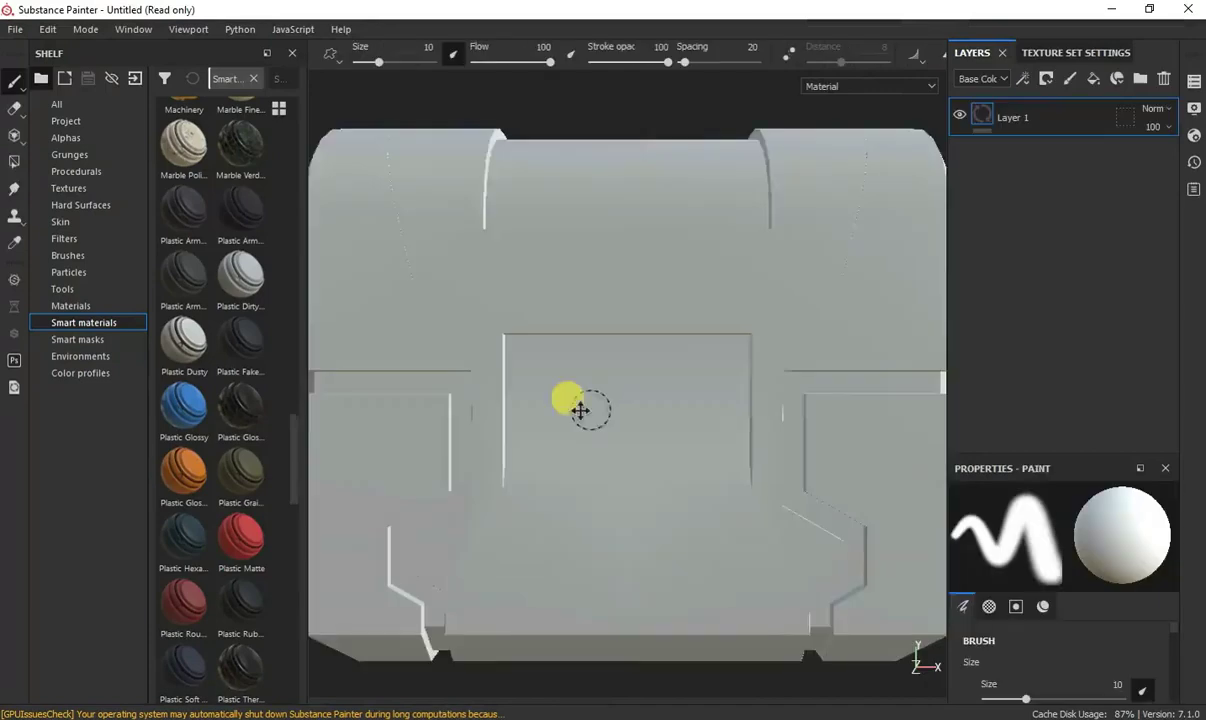
- Find the red Steel Painted smart material and apply it to the crate
alt+drag(578, 412, 504, 430)
mouse_move(504, 430)
shift+right_down()
mouse_move(531, 419)
mouse_move(598, 431)
shift+right_up()
alt+drag(511, 423, 552, 463)
mouse_move(552, 463)
shift+right_down()
mouse_move(450, 433)
mouse_move(479, 425)
mouse_move(542, 440)
shift+right_up()
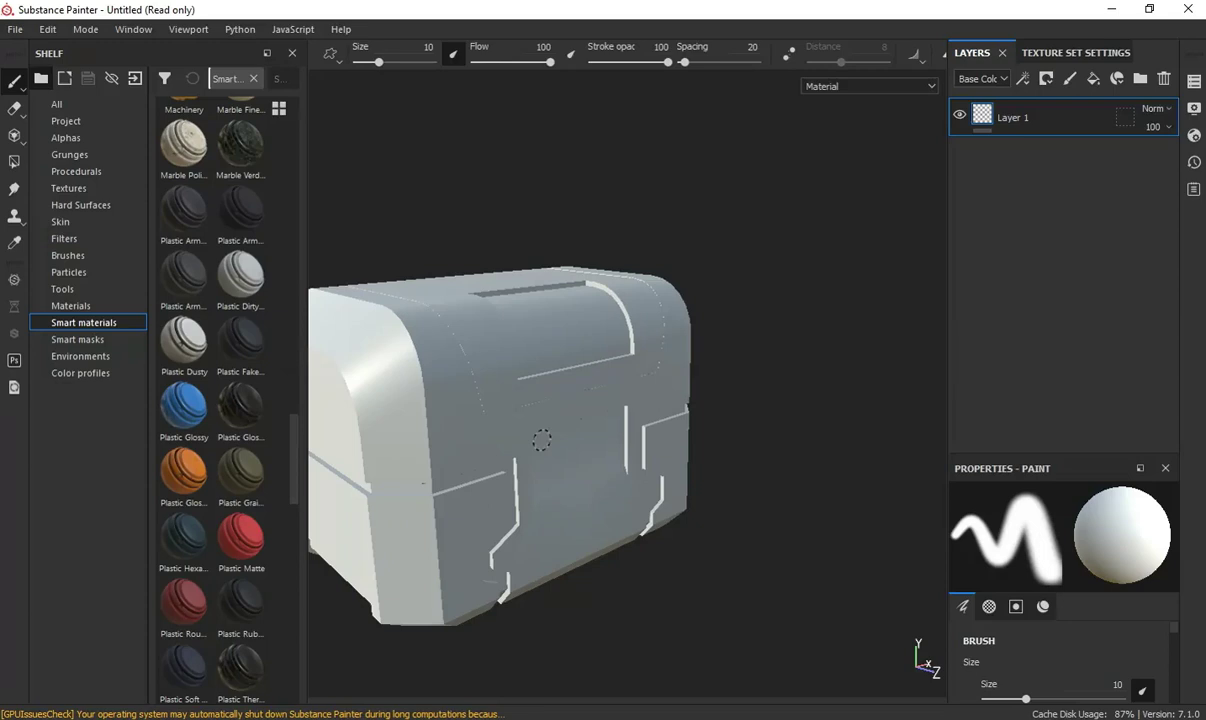
scroll(290, 528, down, 10)
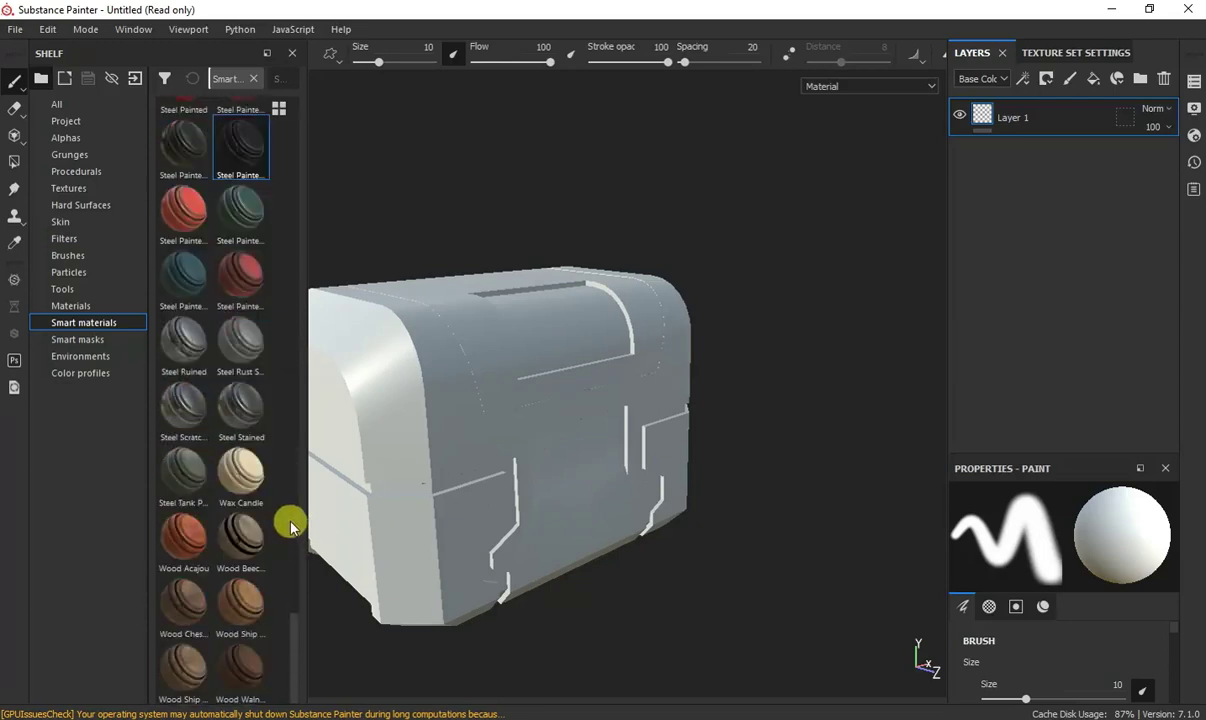
scroll(234, 317, up, 3)
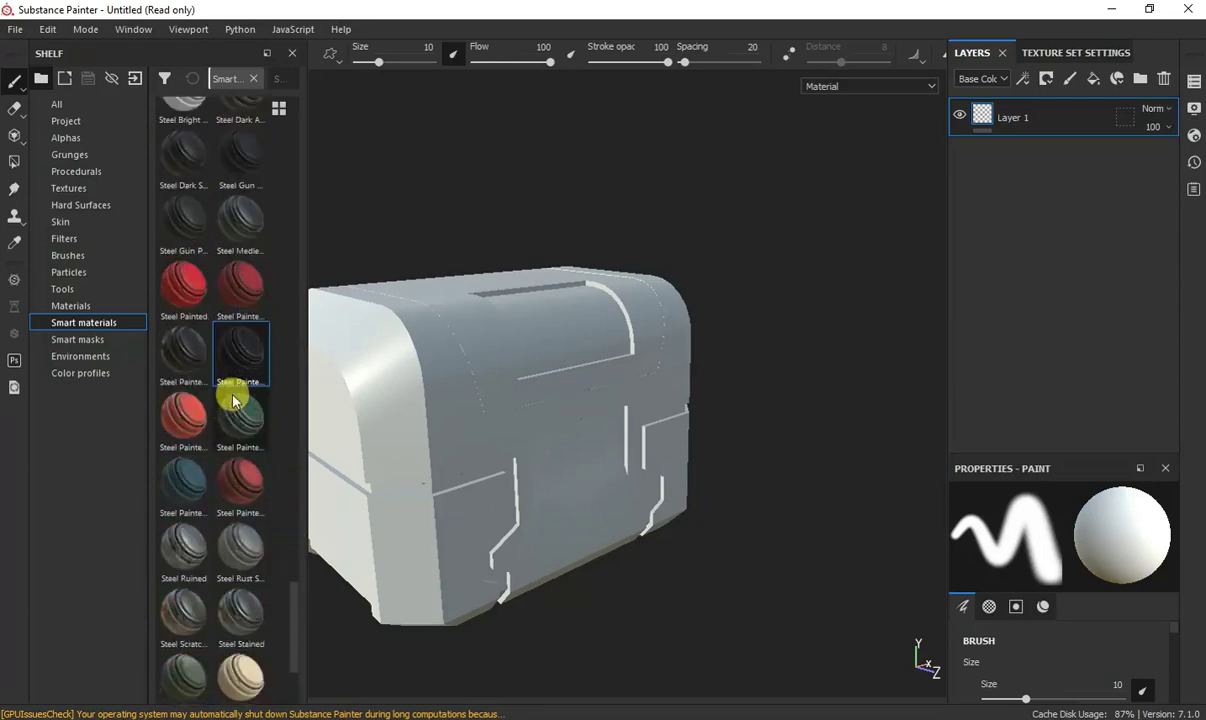
mouse_move(173, 278)
mouse_down()
mouse_move(350, 334)
mouse_move(423, 385)
mouse_move(430, 375)
mouse_up()
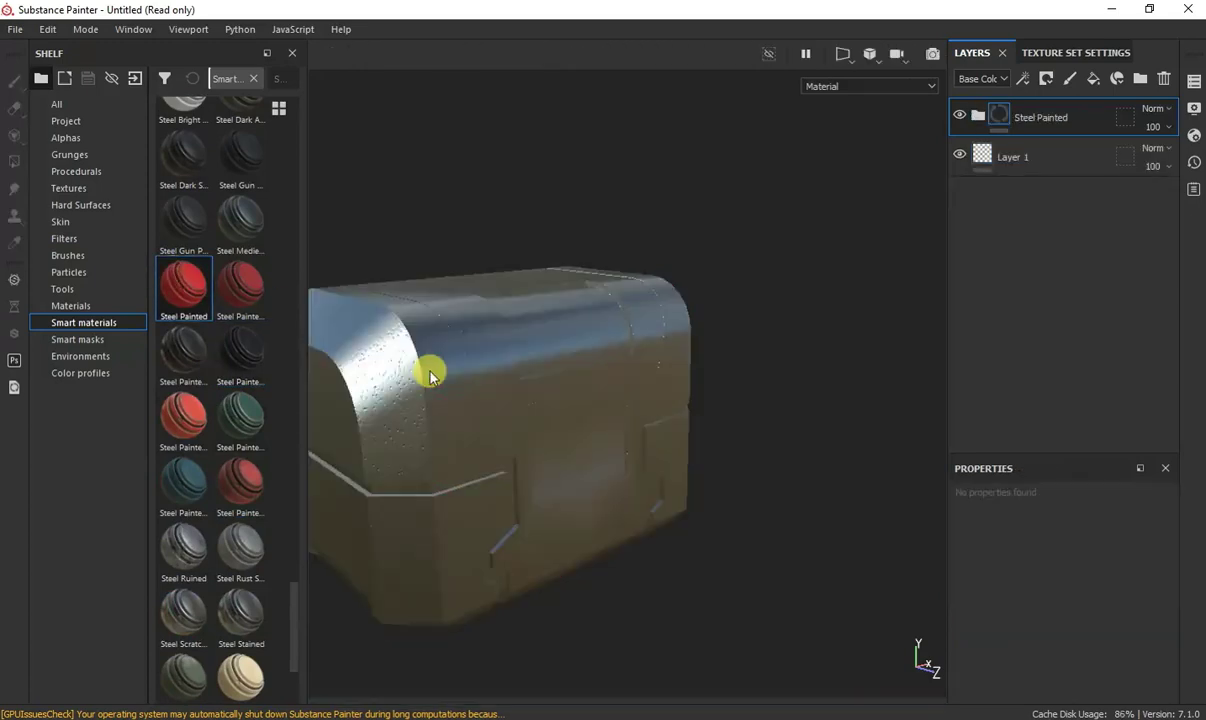
- Expand the Steel Painted layer folder and inspect how the material looks around the crate
alt+drag(438, 366, 437, 369)
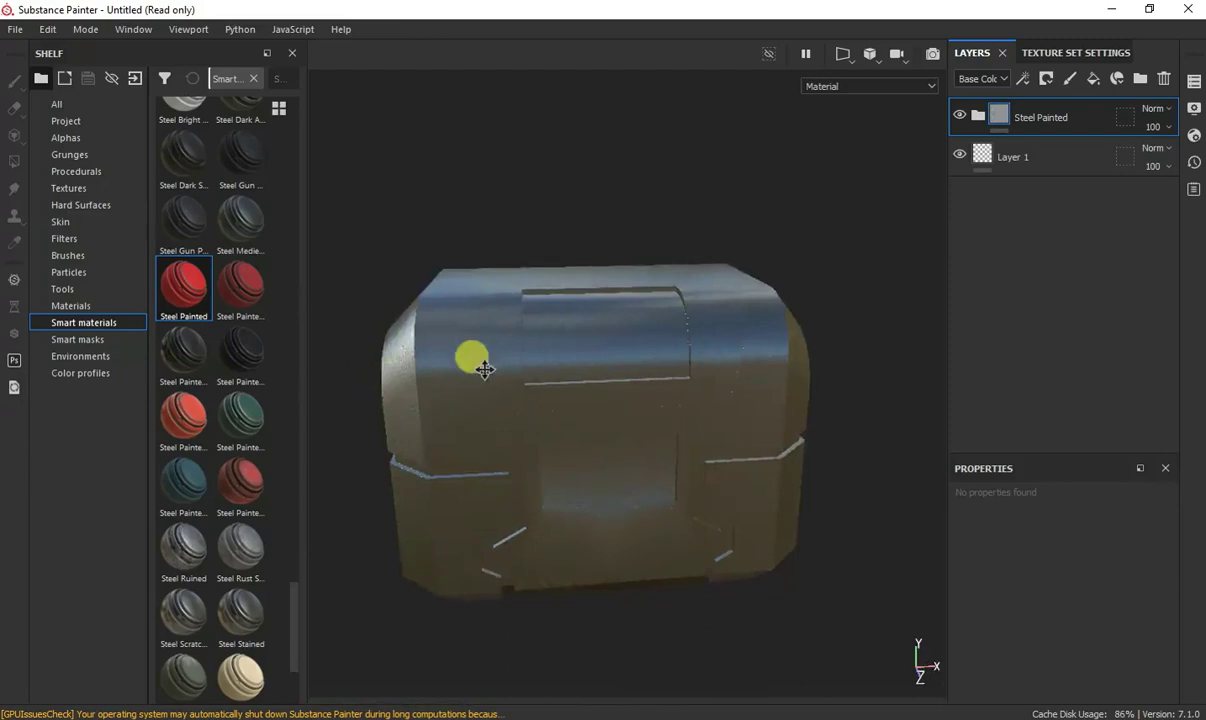
alt+drag(448, 393, 398, 358)
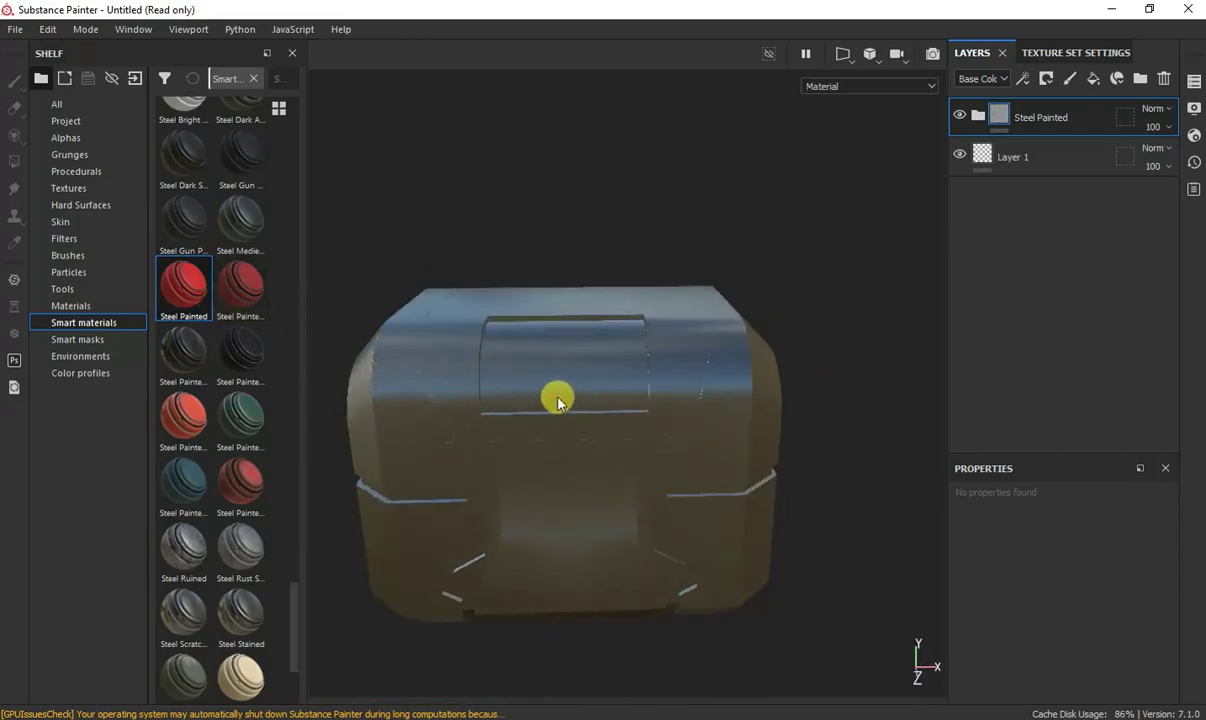
click(978, 118)
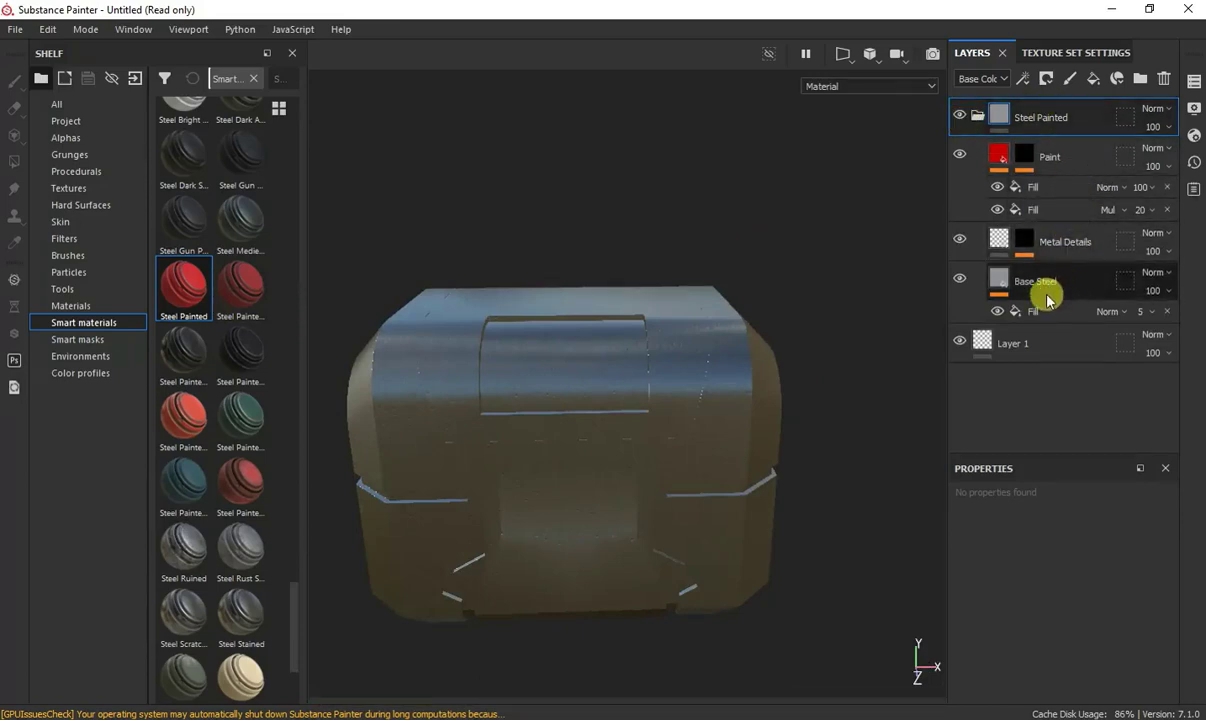
alt+drag(887, 310, 708, 342)
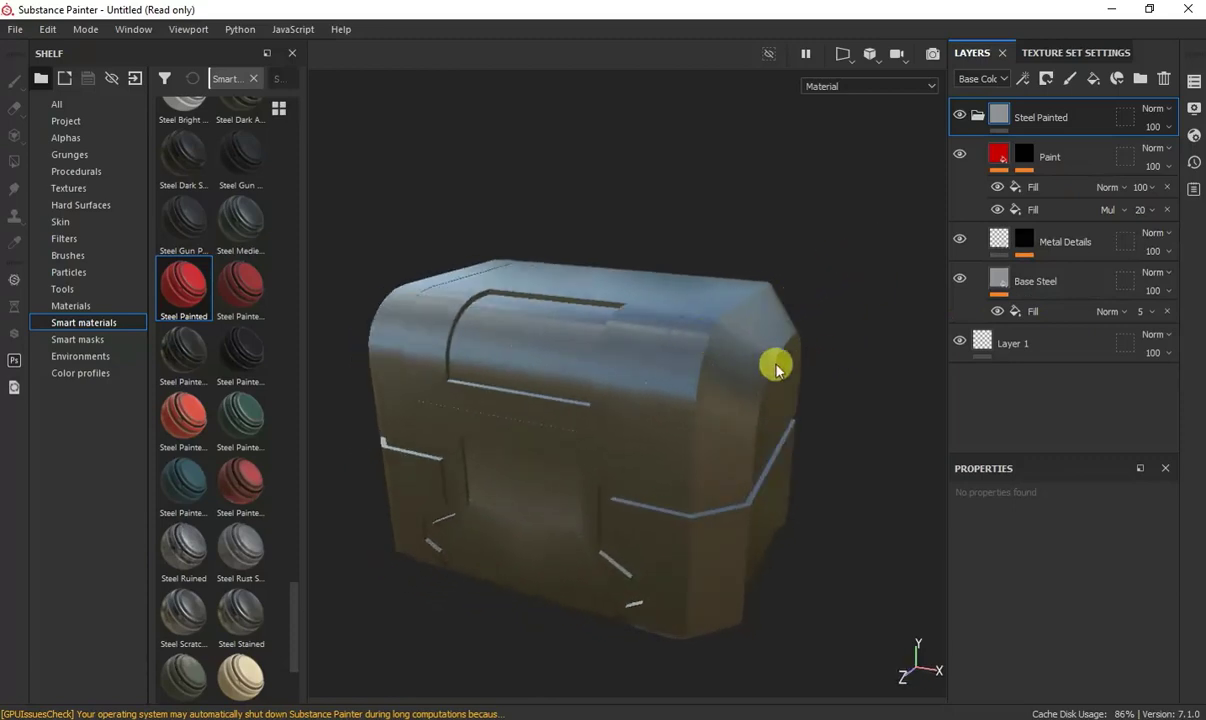
mouse_move(724, 345)
alt+mouse_down()
mouse_move(680, 347)
mouse_move(684, 306)
mouse_move(712, 332)
mouse_move(654, 385)
mouse_move(773, 358)
mouse_move(732, 363)
alt+mouse_up()
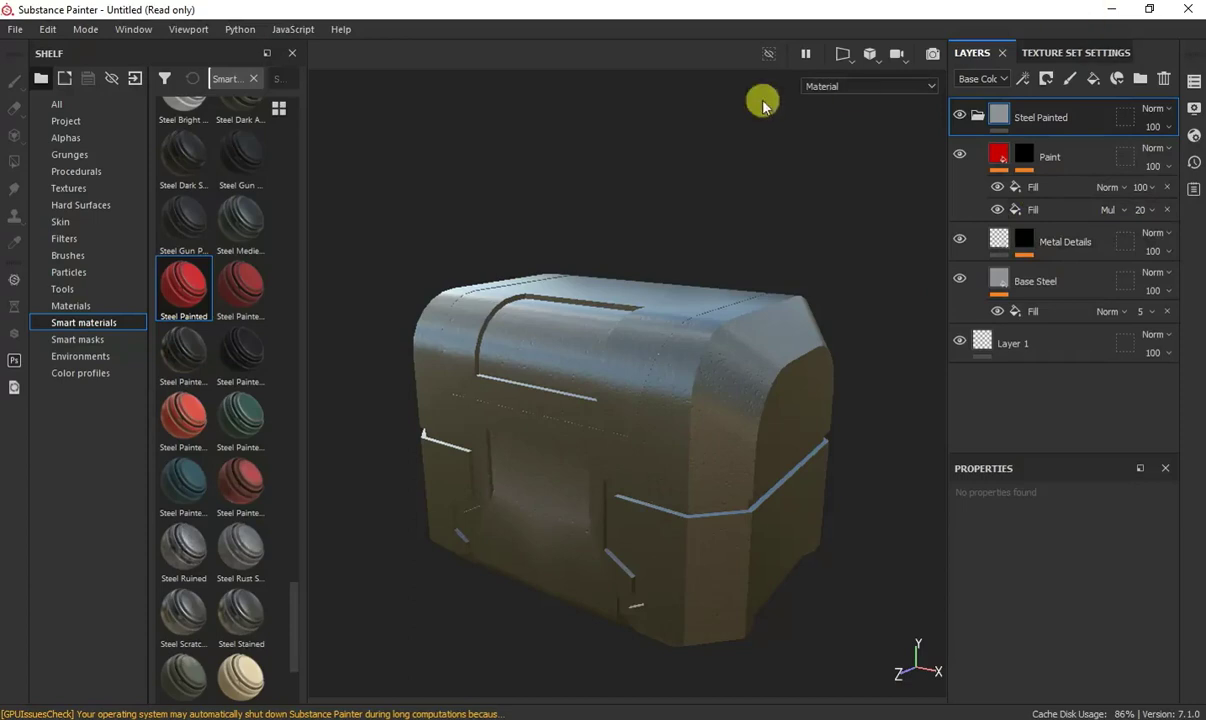
- Start another new project and choose si_low from the files folder as its mesh
click(12, 29)
click(25, 50)
click(760, 128)
double_click(665, 232)
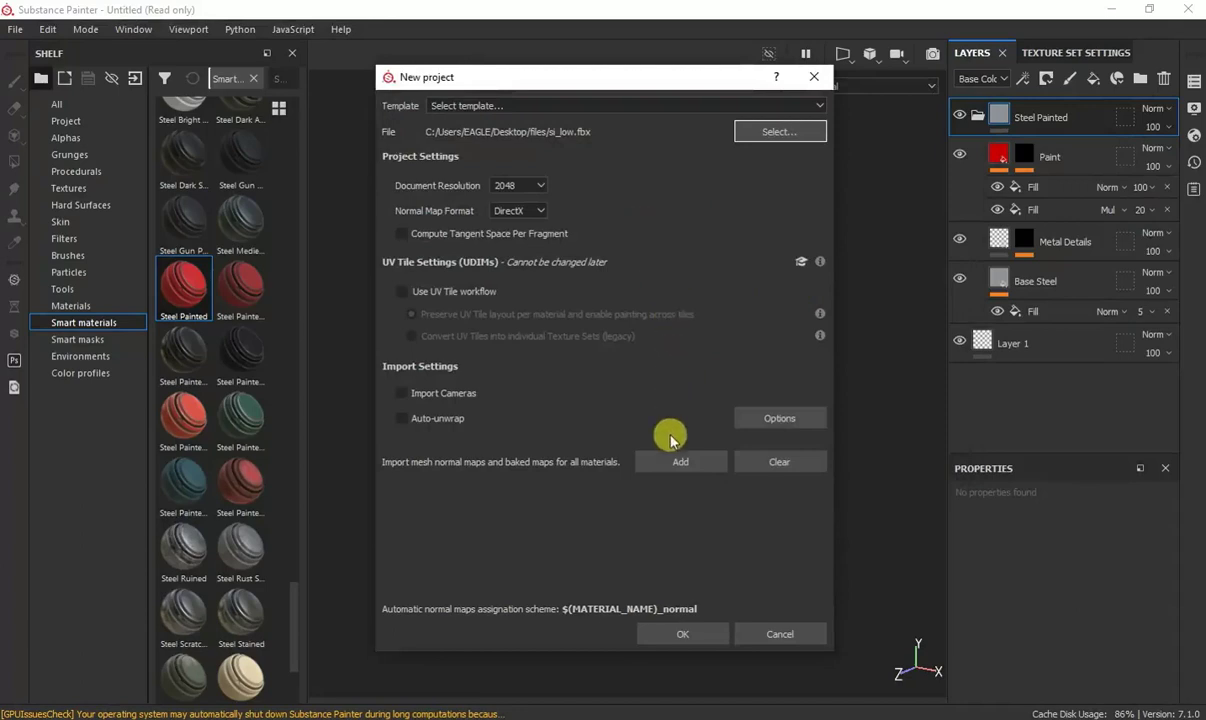
- Add the bake_ao, bake_curve and bake_normal maps and create the project, discarding the open project's changes
click(666, 458)
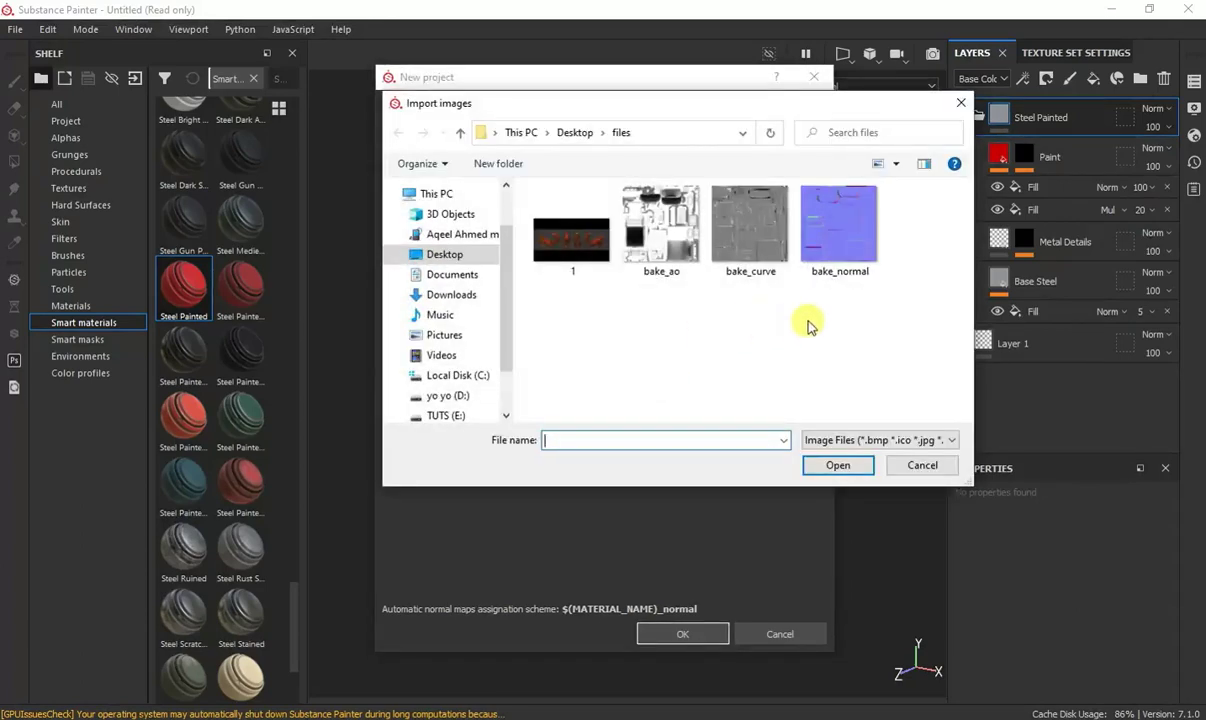
drag(815, 318, 658, 248)
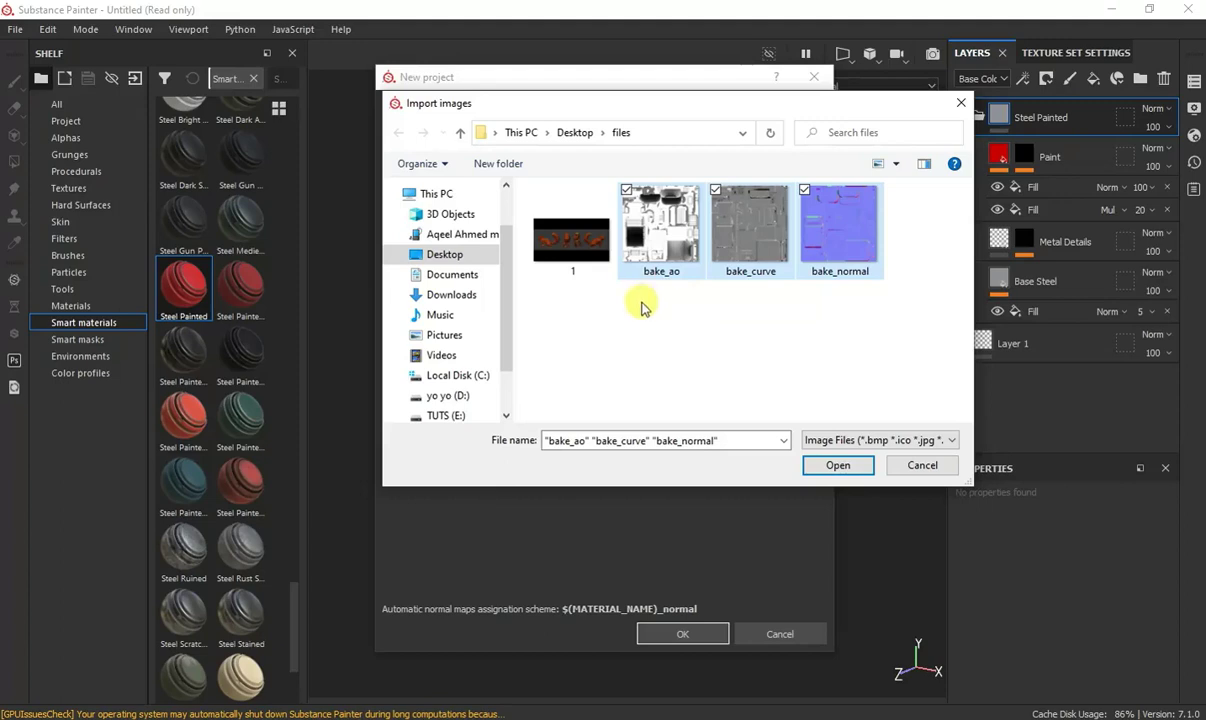
click(824, 465)
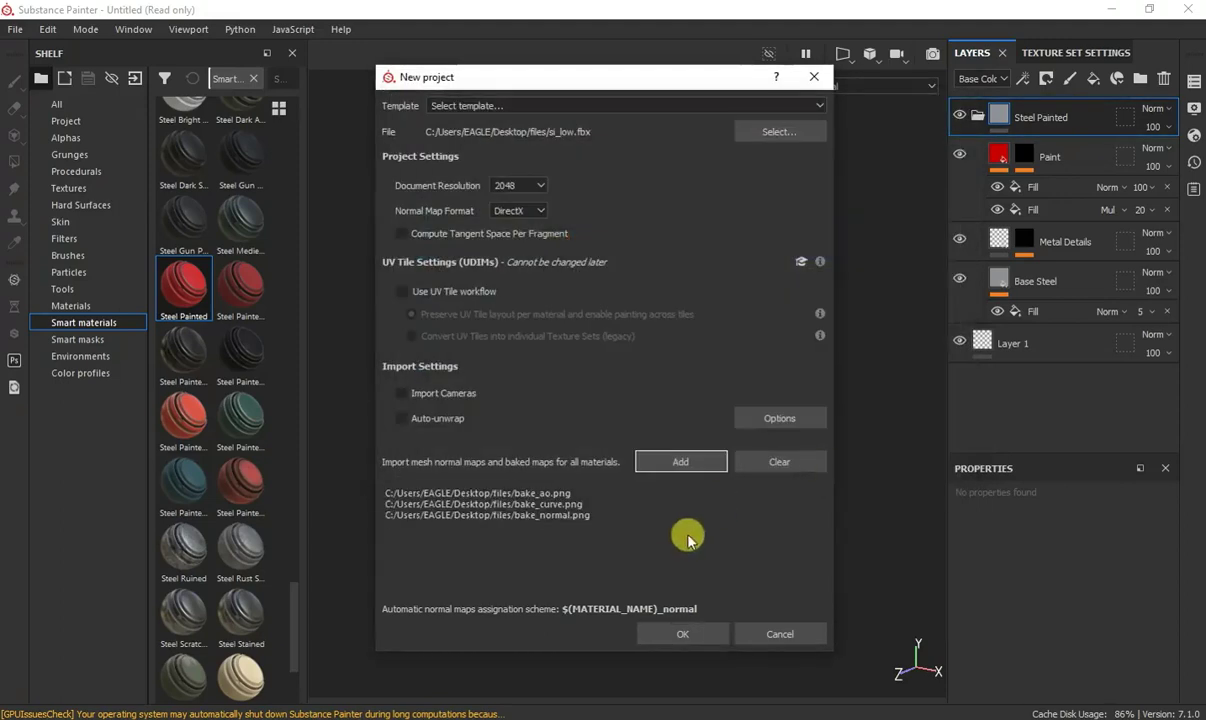
click(703, 630)
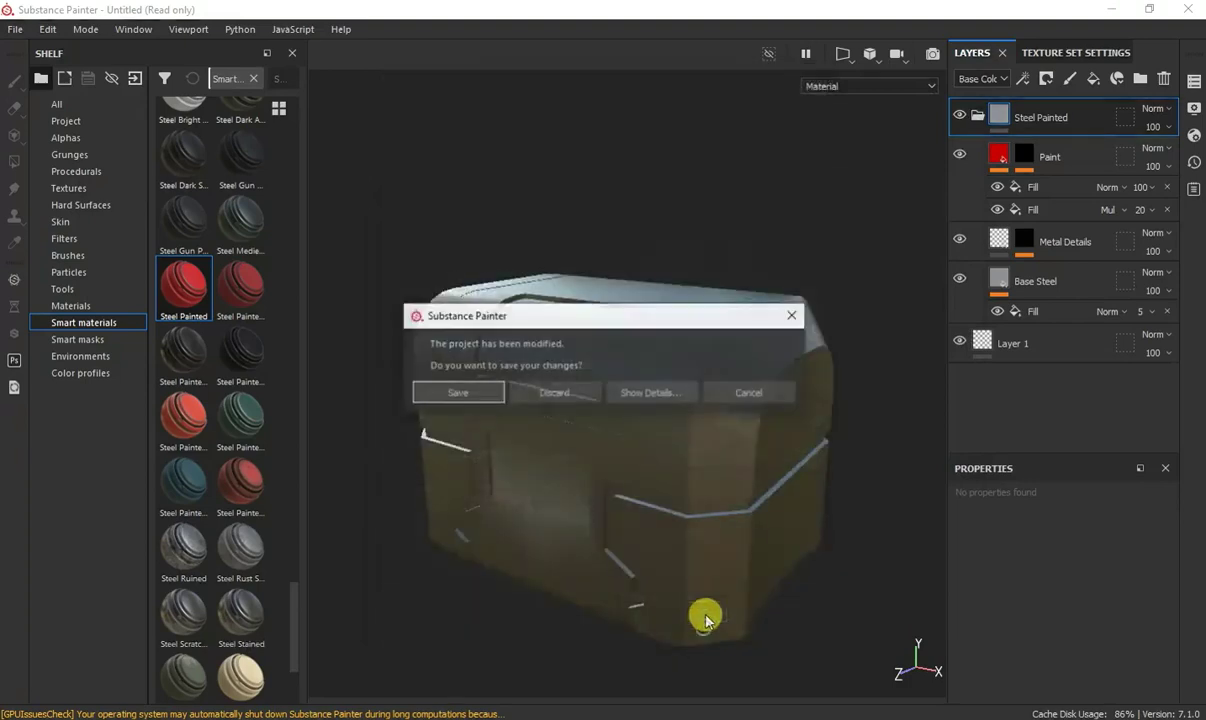
click(577, 392)
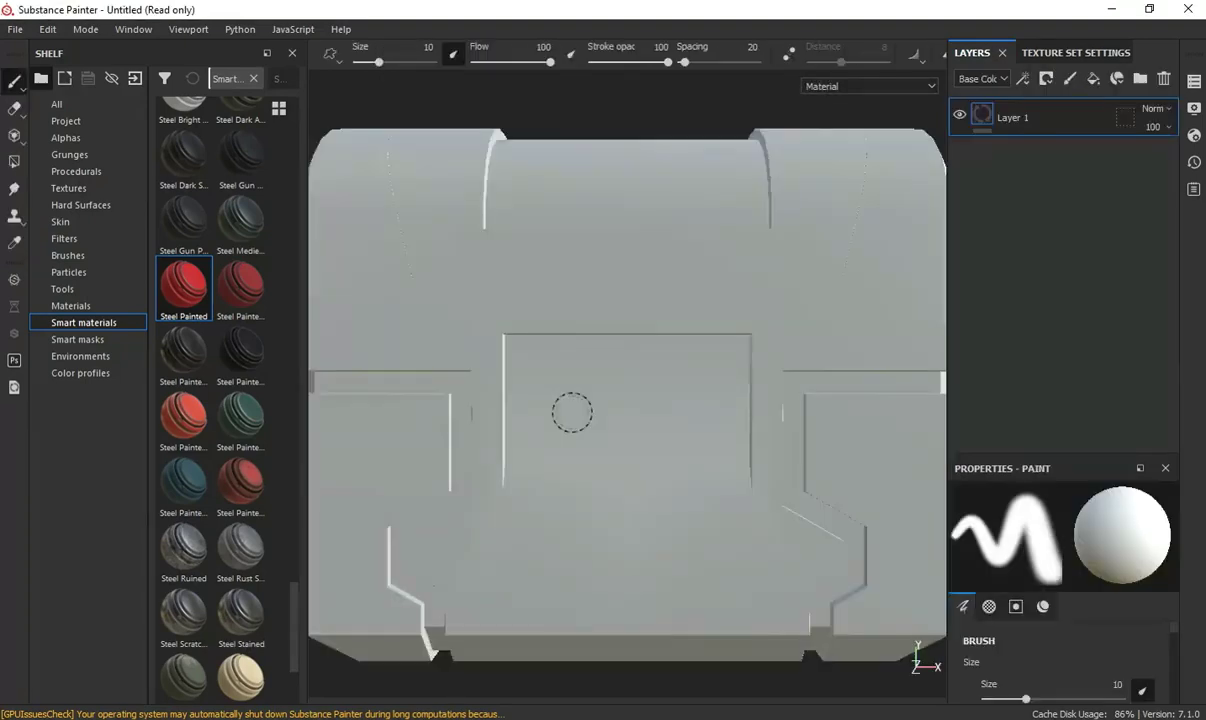
- Assign bake_normal as the normal map in the texture set's mesh maps
alt+drag(570, 409, 640, 330)
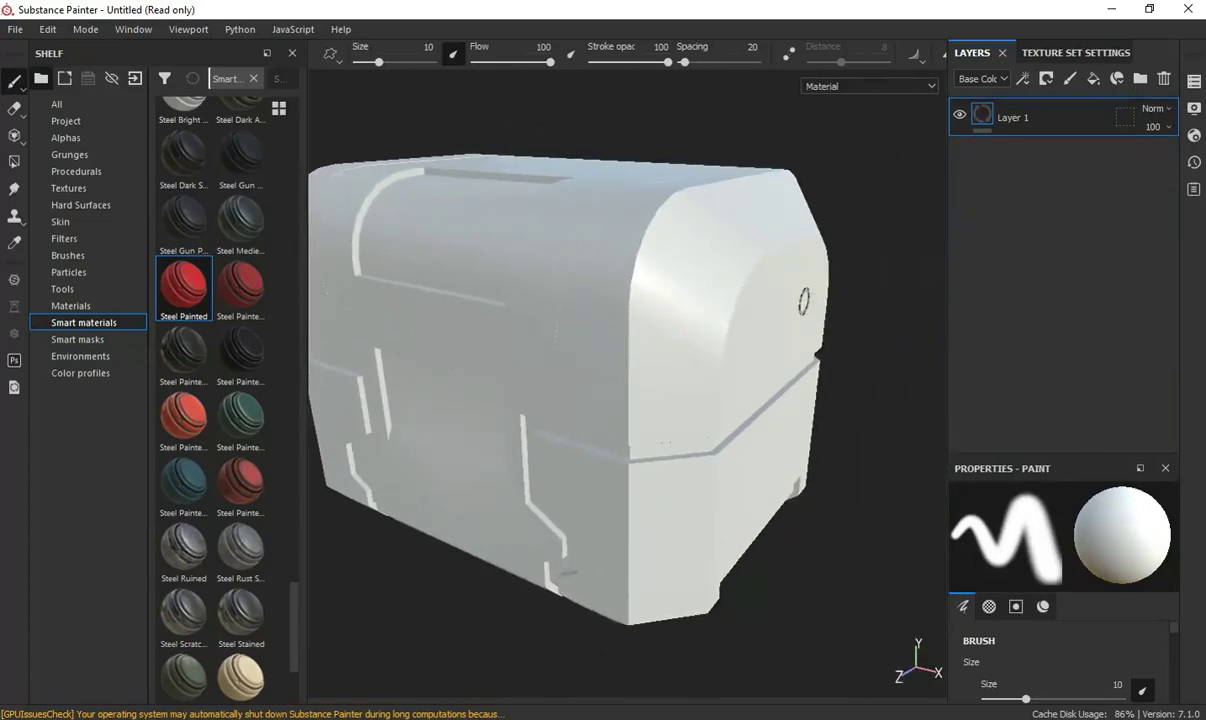
click(1055, 52)
scroll(990, 260, down, 6)
scroll(1038, 288, up, 5)
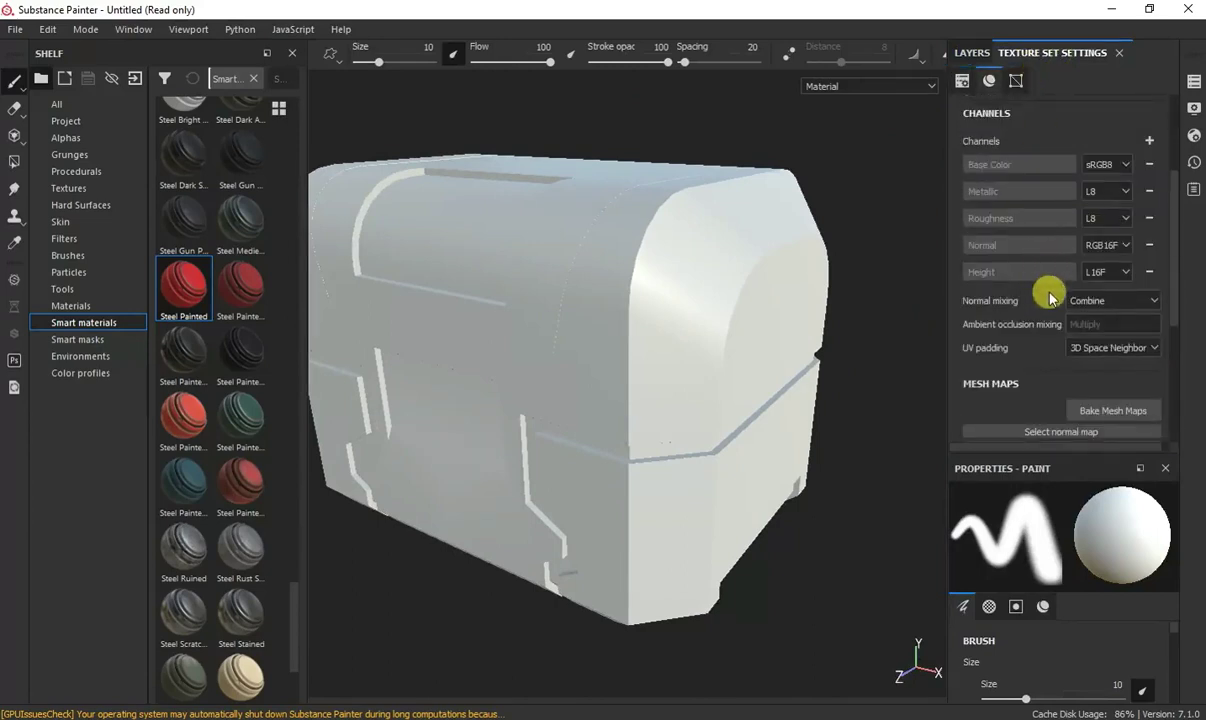
scroll(1047, 301, down, 5)
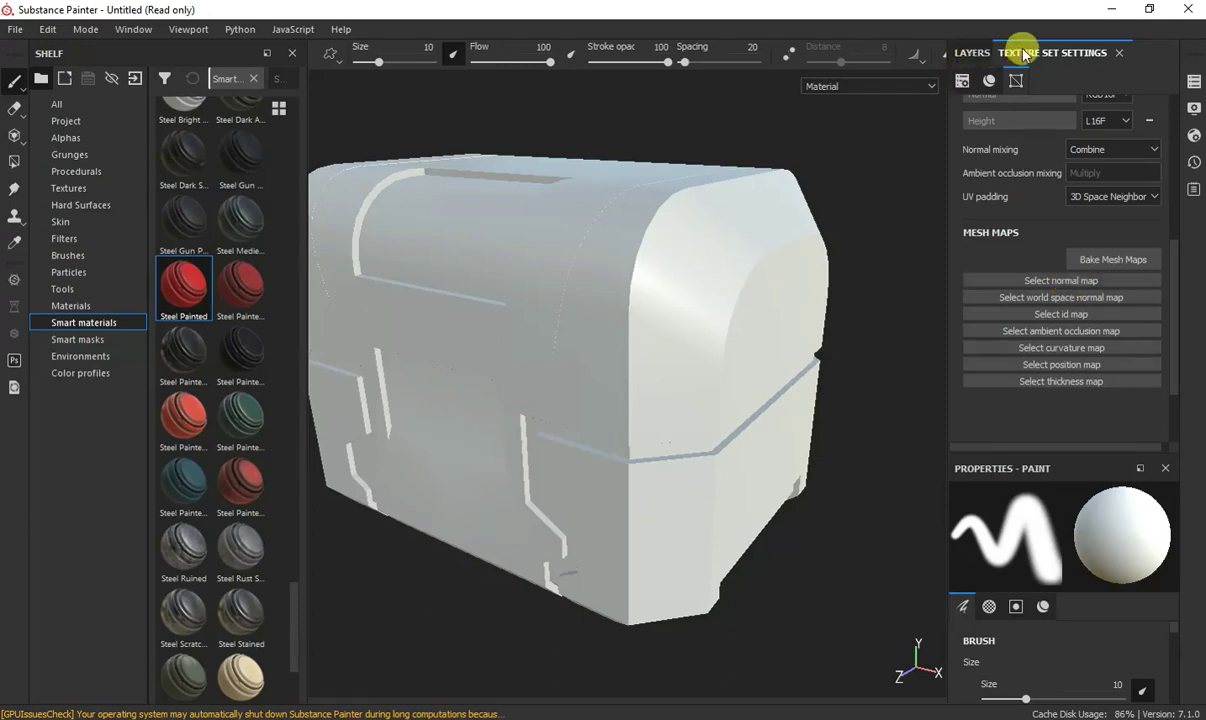
click(1046, 285)
mouse_move(1070, 347)
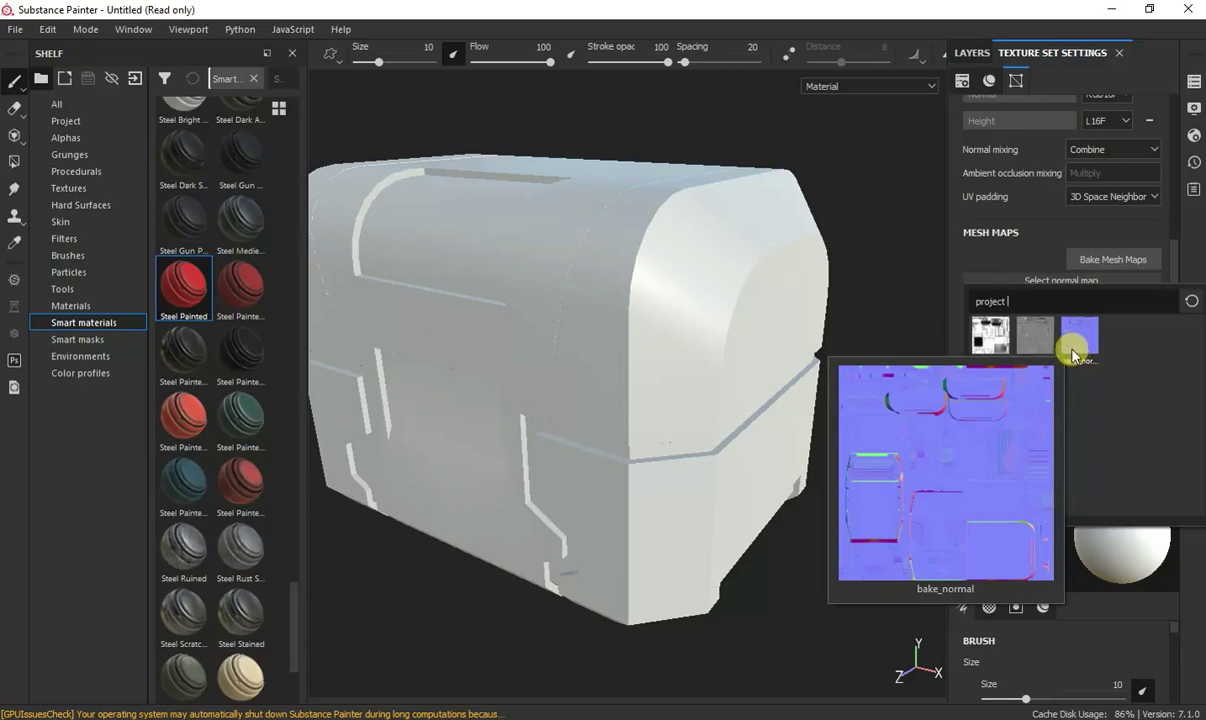
click(1074, 350)
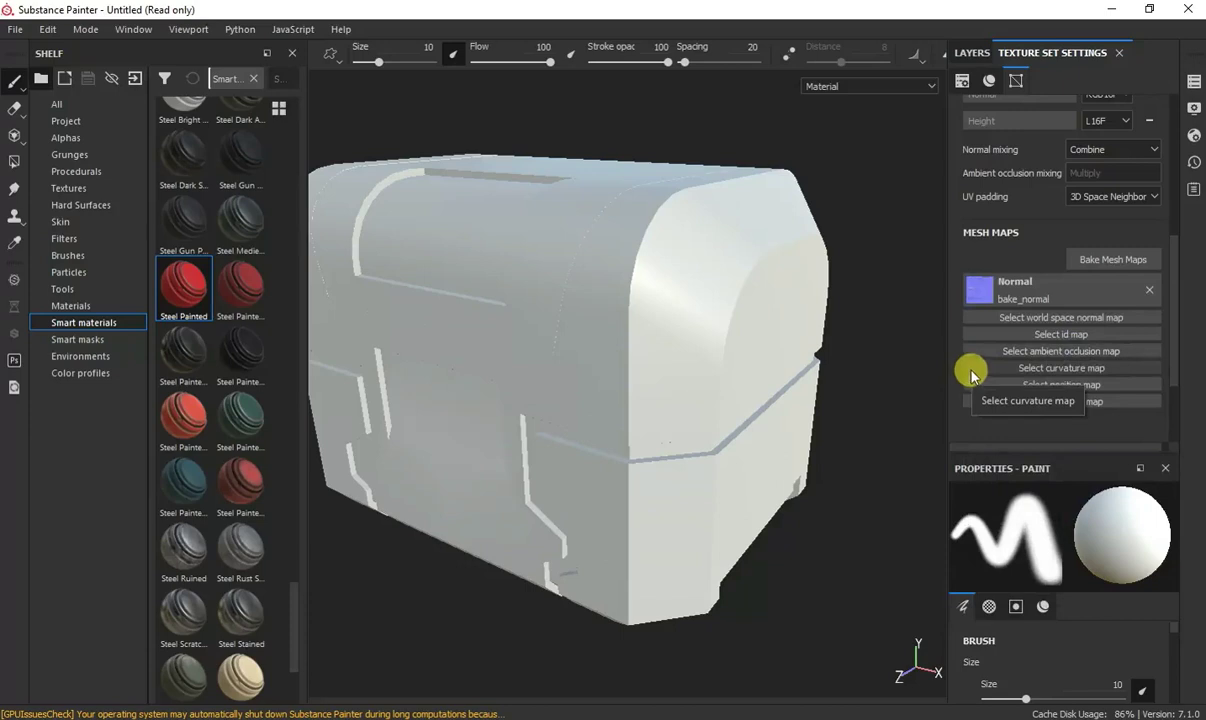
- Assign bake_ao as the ambient occlusion map and bake_curve as the curvature map
click(1037, 353)
click(980, 405)
click(1057, 389)
click(1037, 446)
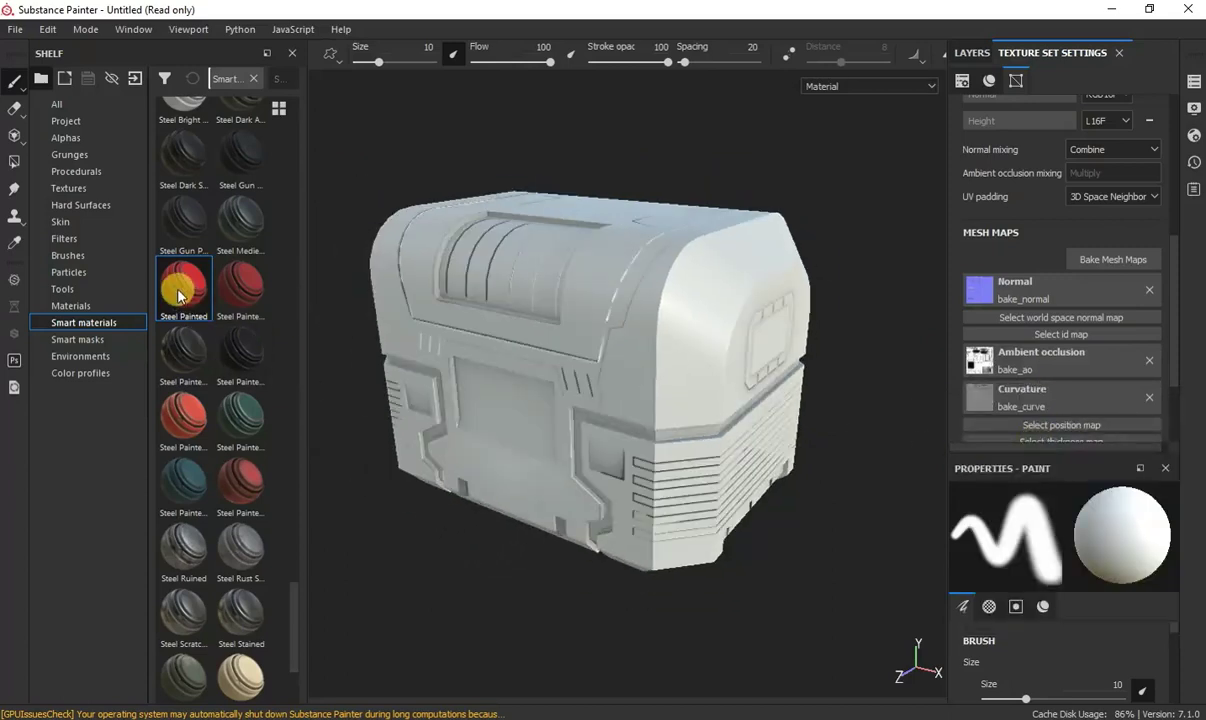
- Inspect the baked surface detail on the front and side of the crate
scroll(646, 371, up, 3)
mouse_move(646, 371)
alt+mouse_down()
mouse_move(614, 363)
mouse_move(675, 325)
mouse_move(380, 335)
mouse_move(754, 397)
mouse_move(688, 360)
mouse_move(680, 318)
mouse_move(860, 314)
mouse_move(762, 325)
alt+mouse_up()
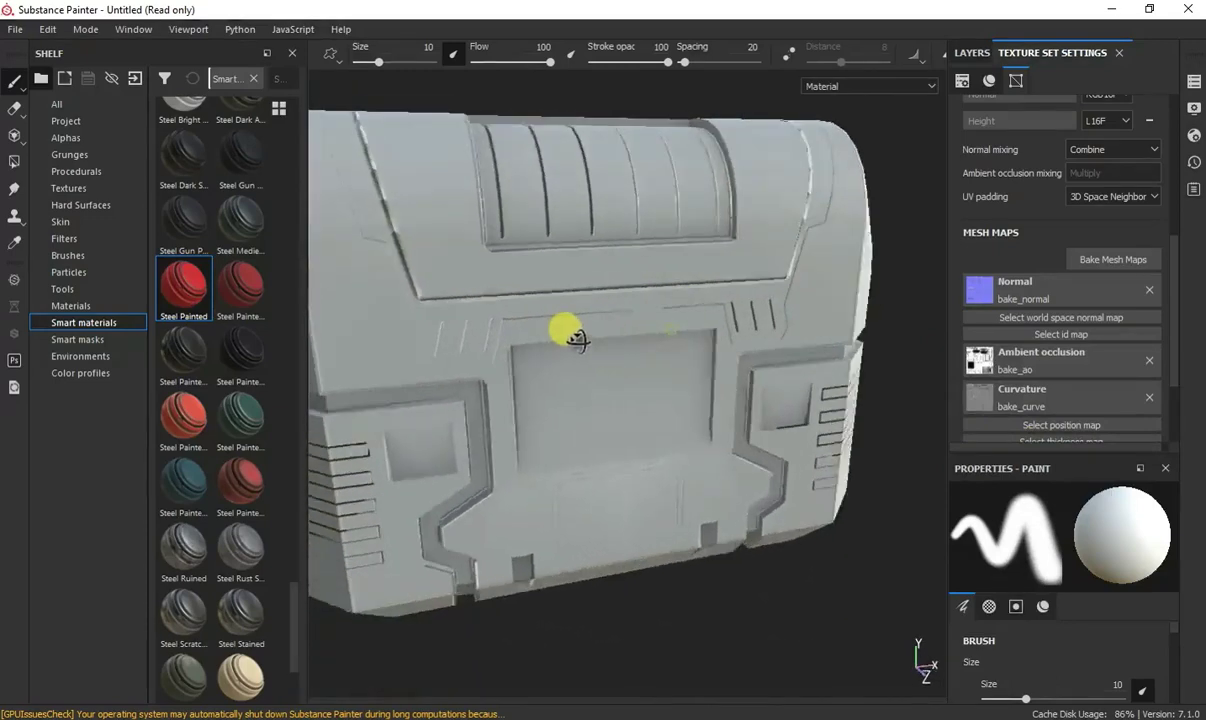
key(f)
alt+drag(640, 330, 613, 311)
scroll(740, 305, up, 5)
scroll(765, 305, down, 3)
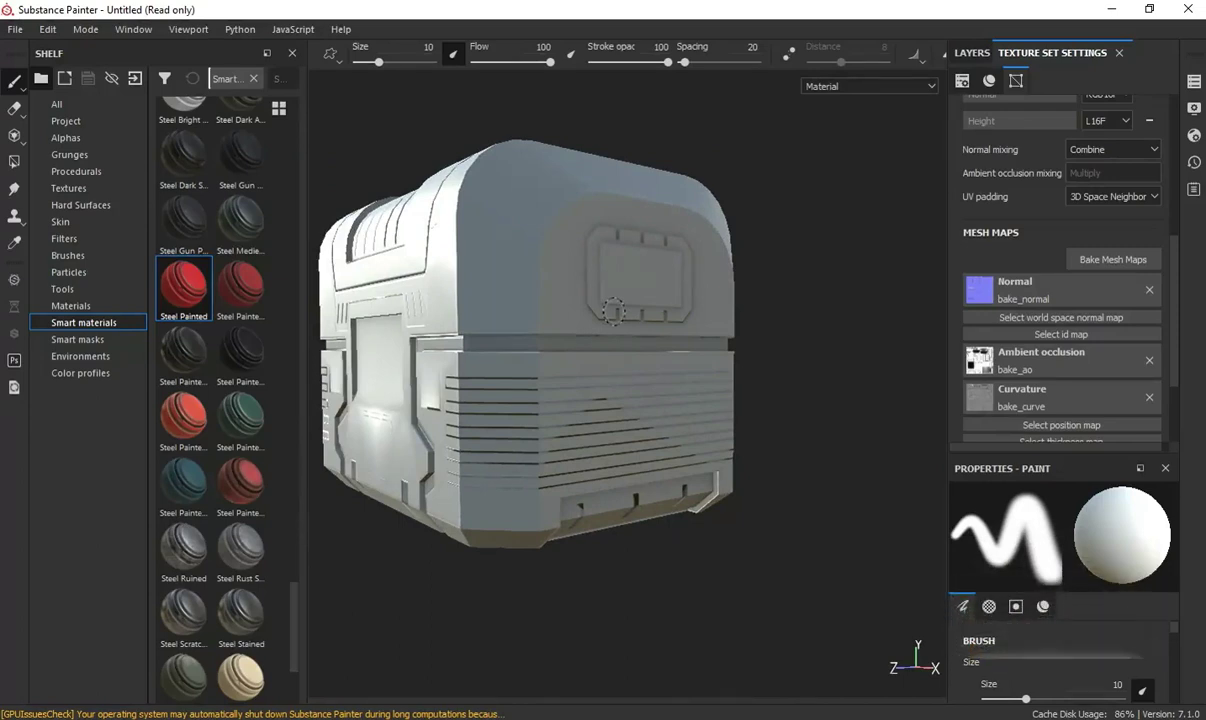
- Remove the normal and ambient occlusion maps from the mesh maps and check the crate's shading
click(1150, 292)
alt+drag(574, 373, 485, 366)
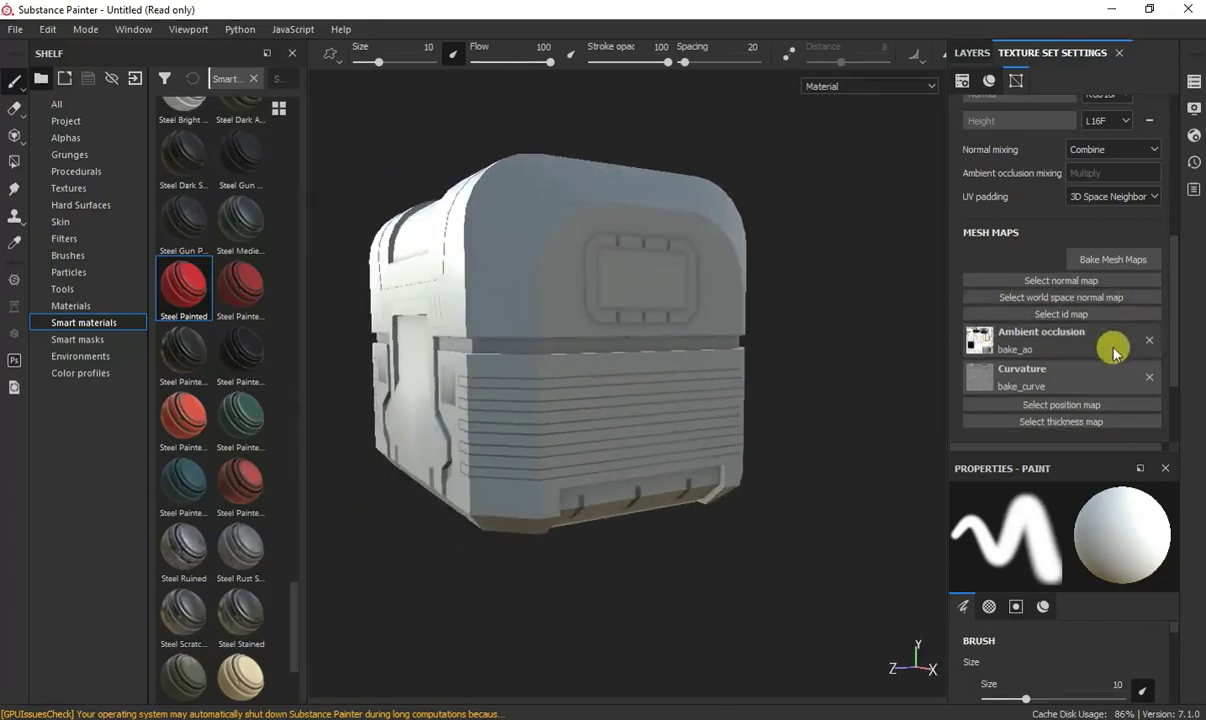
click(1150, 339)
alt+drag(848, 371, 1036, 342)
alt+drag(850, 352, 883, 385)
- Reassign bake_normal as the normal map and bake_ao as the ambient occlusion map
click(1012, 280)
click(1072, 325)
alt+drag(692, 340, 678, 343)
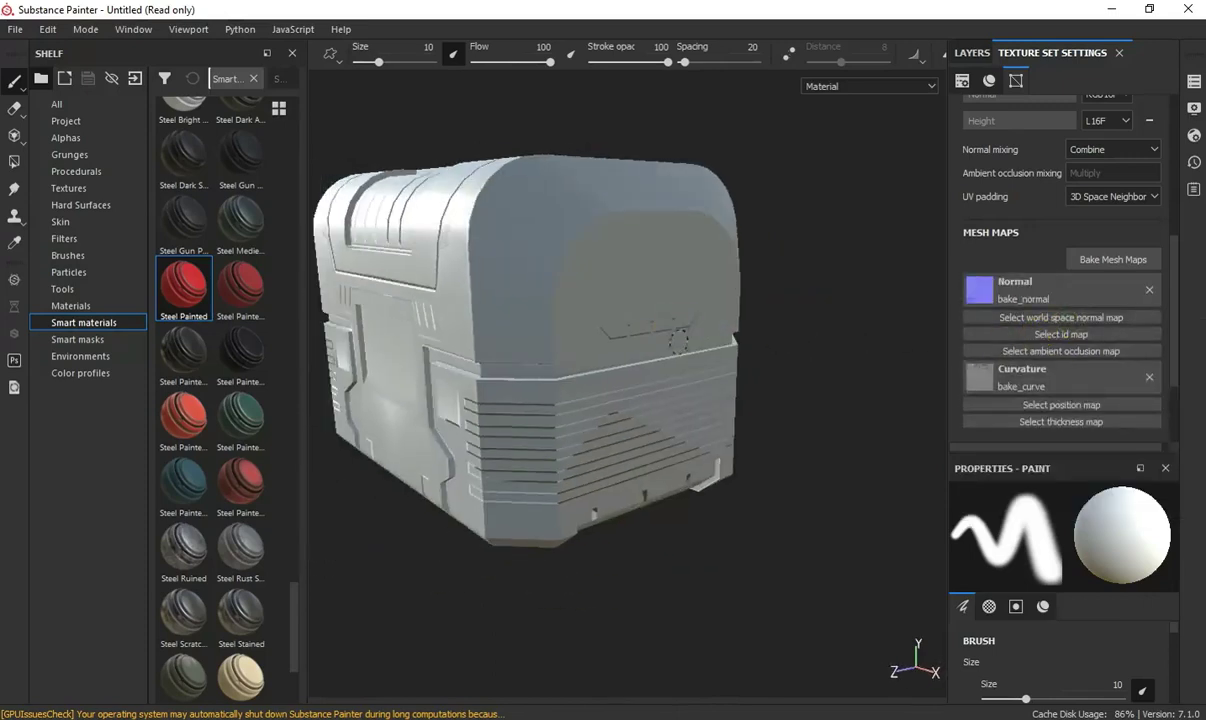
click(1040, 347)
click(1033, 392)
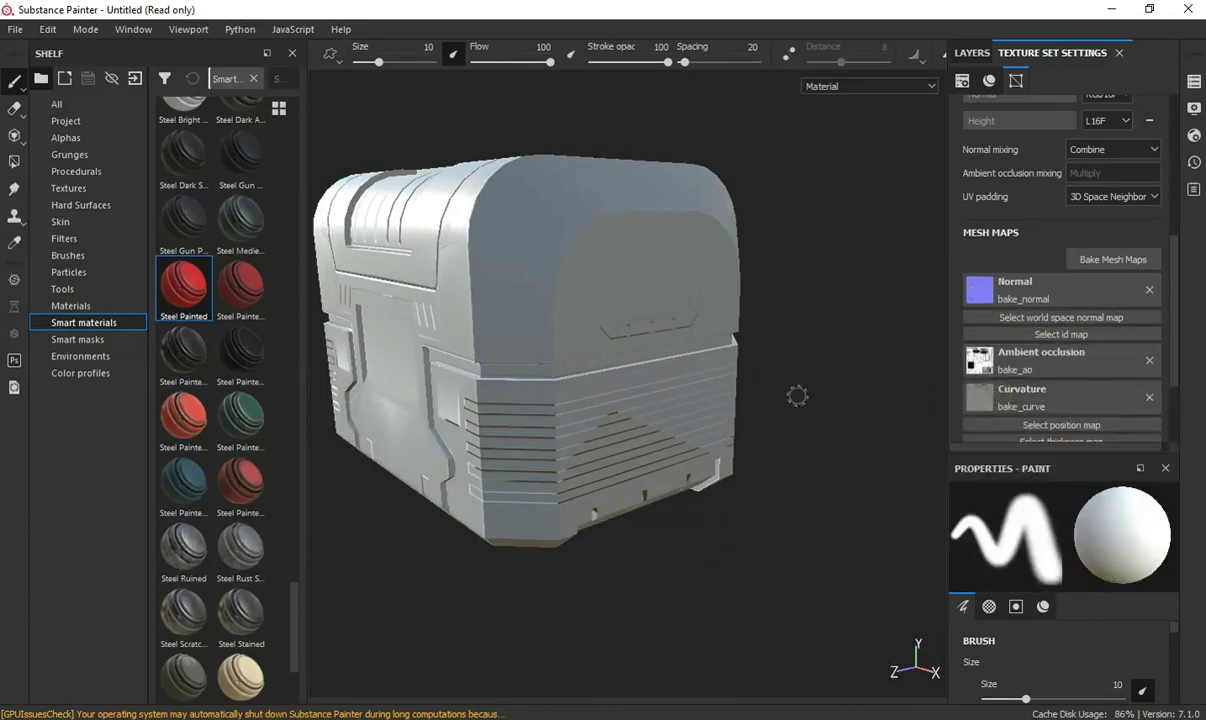
- Apply the near-black painted steel smart material to the crate and the red Steel Painted smart material over it
mouse_move(794, 396)
alt+mouse_down()
mouse_move(805, 378)
mouse_move(845, 380)
mouse_move(684, 390)
mouse_move(622, 423)
mouse_move(697, 426)
mouse_move(638, 407)
alt+mouse_up()
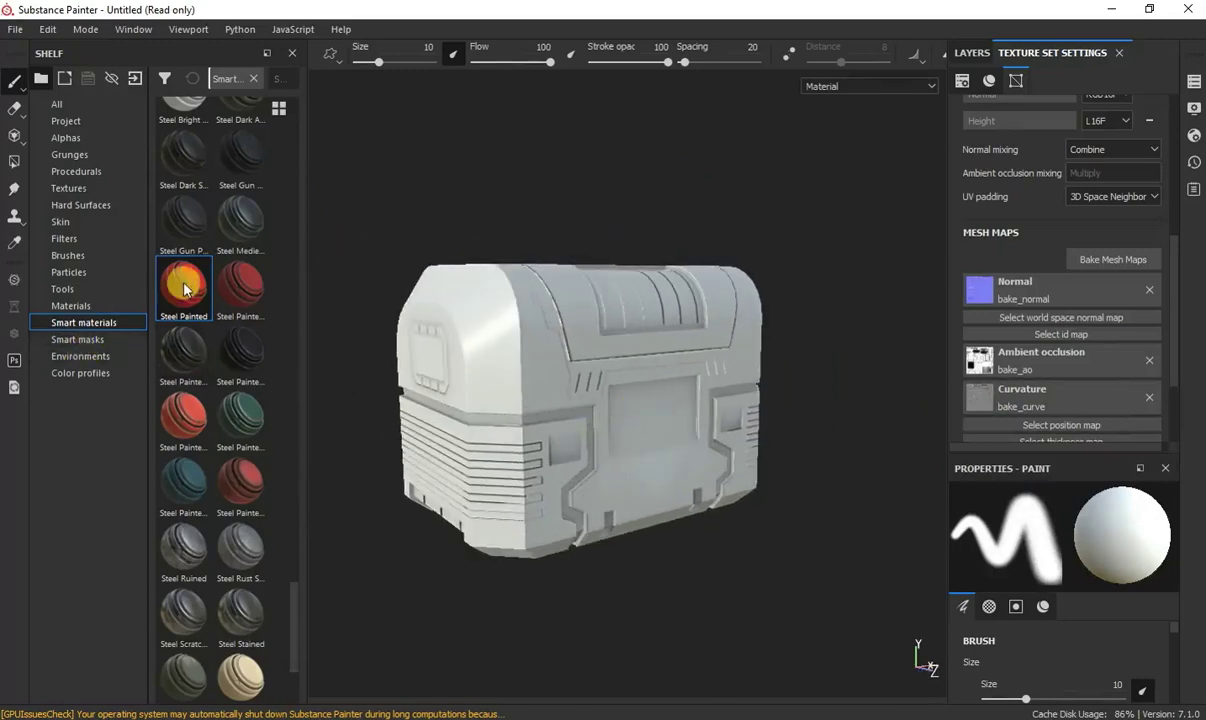
mouse_move(238, 356)
mouse_down()
mouse_move(487, 373)
mouse_move(471, 353)
mouse_up()
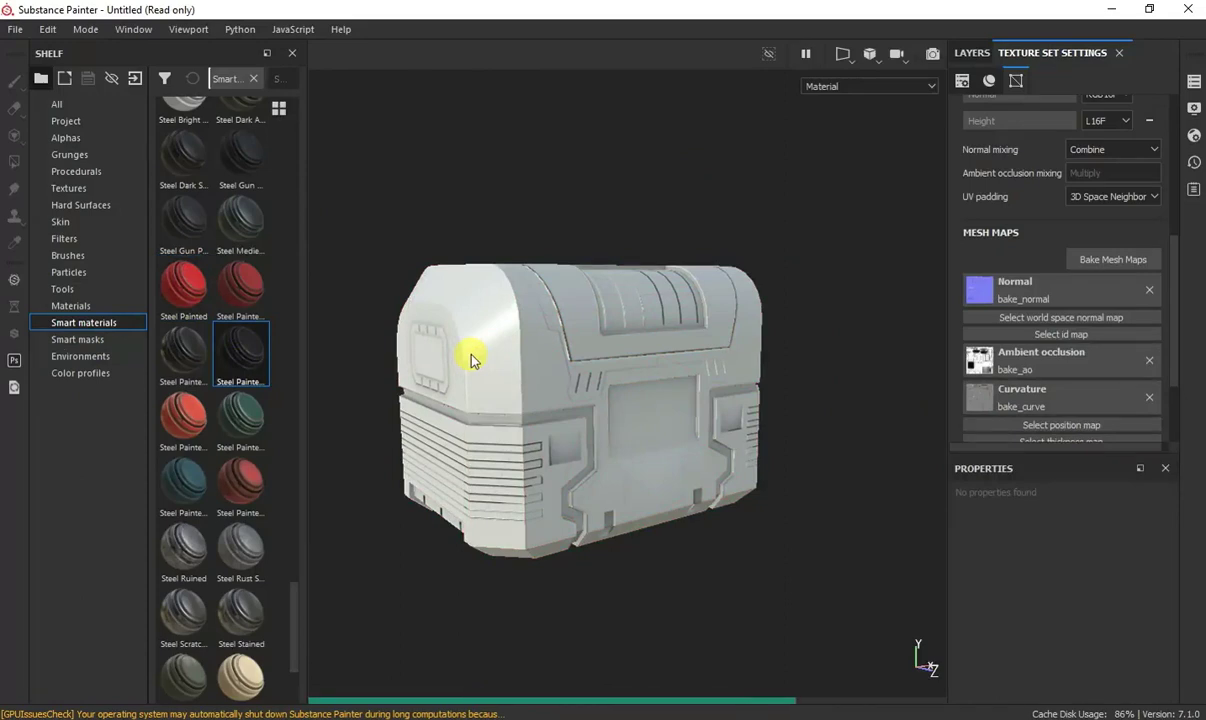
mouse_move(466, 350)
alt+mouse_down()
mouse_move(409, 369)
mouse_move(571, 327)
mouse_move(533, 350)
mouse_move(511, 345)
mouse_move(482, 386)
mouse_move(246, 388)
mouse_move(414, 367)
mouse_move(299, 358)
alt+mouse_up()
drag(184, 282, 367, 308)
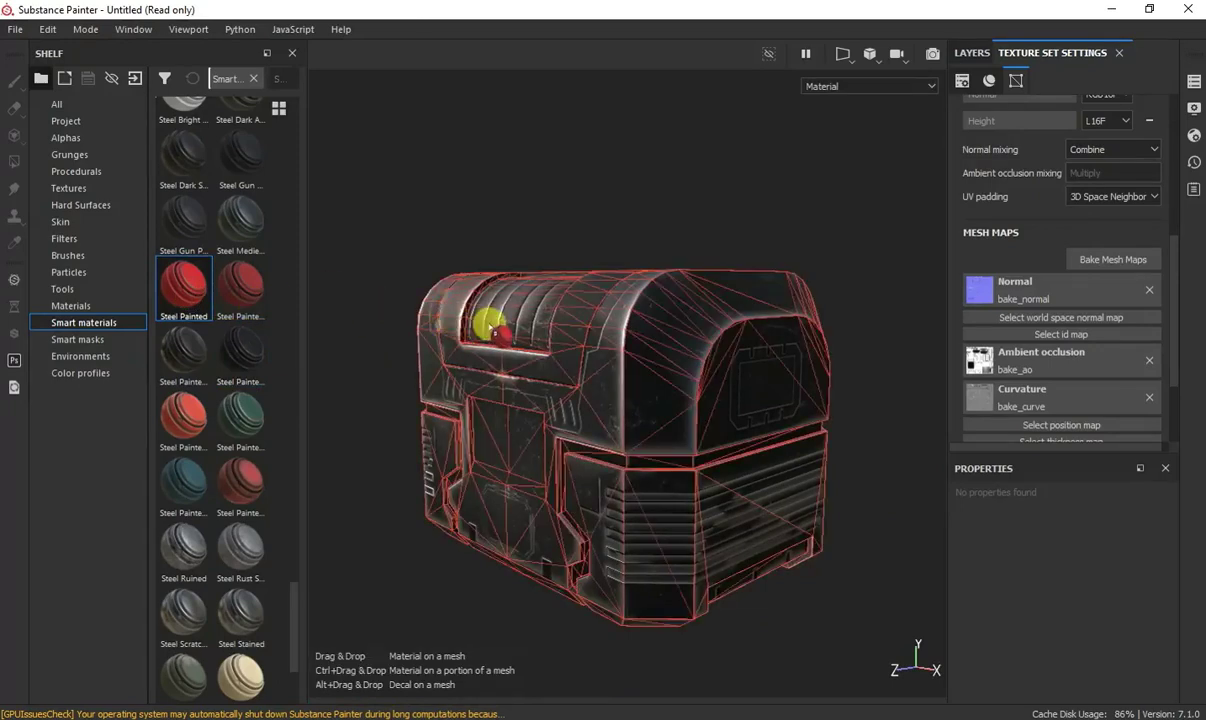
drag(494, 331, 476, 333)
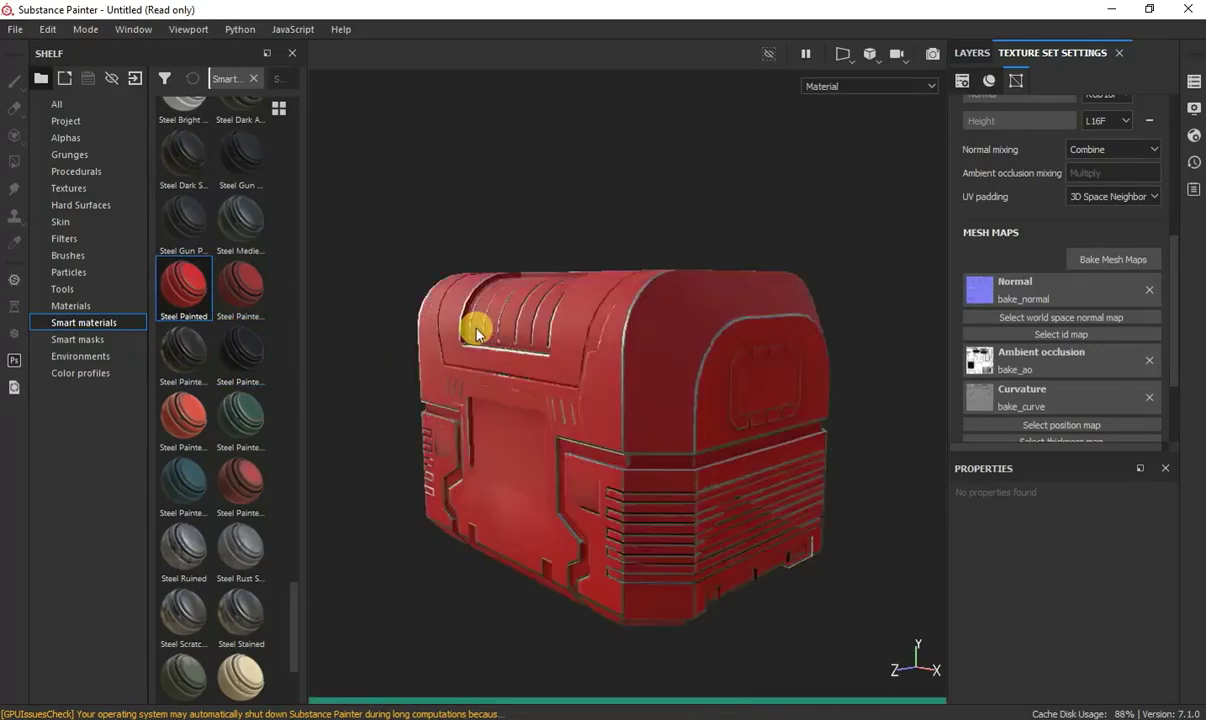
- Examine the edge wear and groove detail of the red painted steel around the crate
mouse_move(476, 333)
alt+mouse_down()
mouse_move(511, 315)
mouse_move(773, 315)
mouse_move(758, 378)
mouse_move(695, 361)
mouse_move(493, 409)
mouse_move(620, 380)
mouse_move(520, 665)
alt+mouse_up()
scroll(620, 380, up, 3)
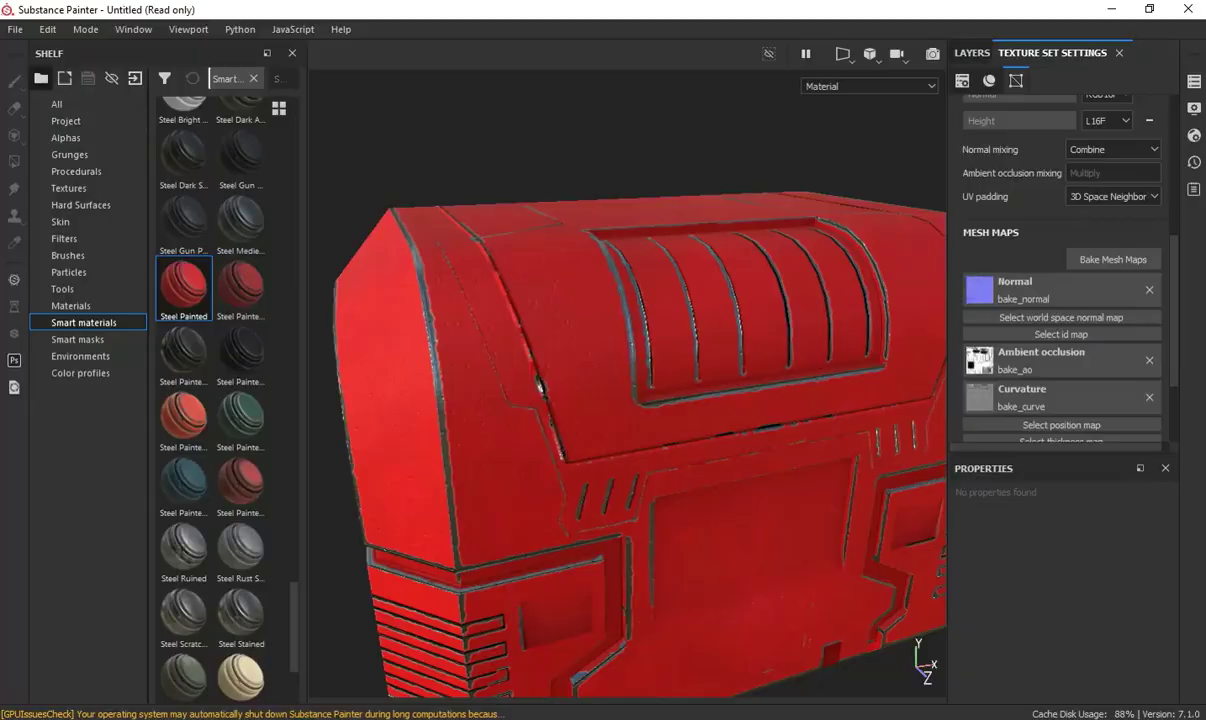
key(alt+Tab)
scroll(567, 473, up, 5)
scroll(568, 390, down, 3)
key(alt+Tab)
mouse_move(598, 483)
alt+mouse_down()
mouse_move(533, 452)
mouse_move(565, 412)
mouse_move(511, 382)
mouse_move(586, 381)
alt+mouse_up()
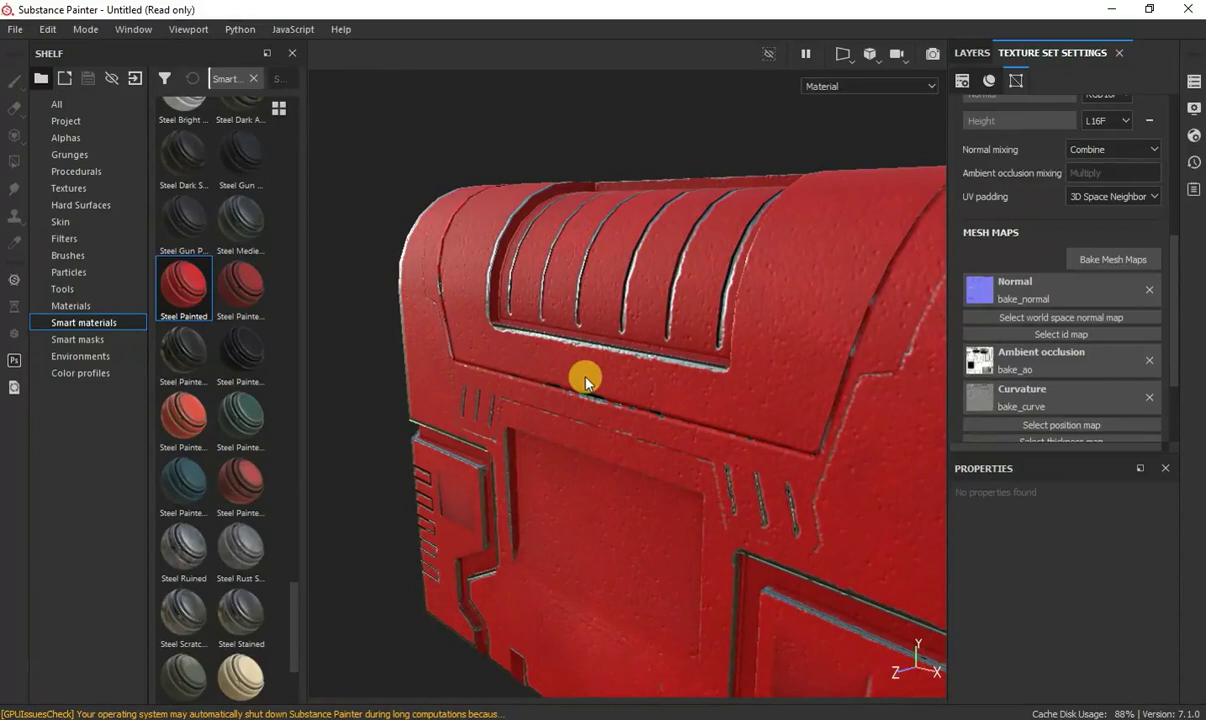
scroll(586, 381, down, 3)
mouse_move(608, 366)
alt+mouse_down()
mouse_move(713, 360)
mouse_move(756, 377)
mouse_move(630, 362)
mouse_move(639, 333)
mouse_move(795, 346)
mouse_move(712, 341)
mouse_move(643, 358)
mouse_move(493, 334)
mouse_move(455, 348)
mouse_move(756, 372)
mouse_move(662, 332)
mouse_move(590, 345)
mouse_move(638, 337)
mouse_move(647, 349)
mouse_move(619, 357)
alt+mouse_up()
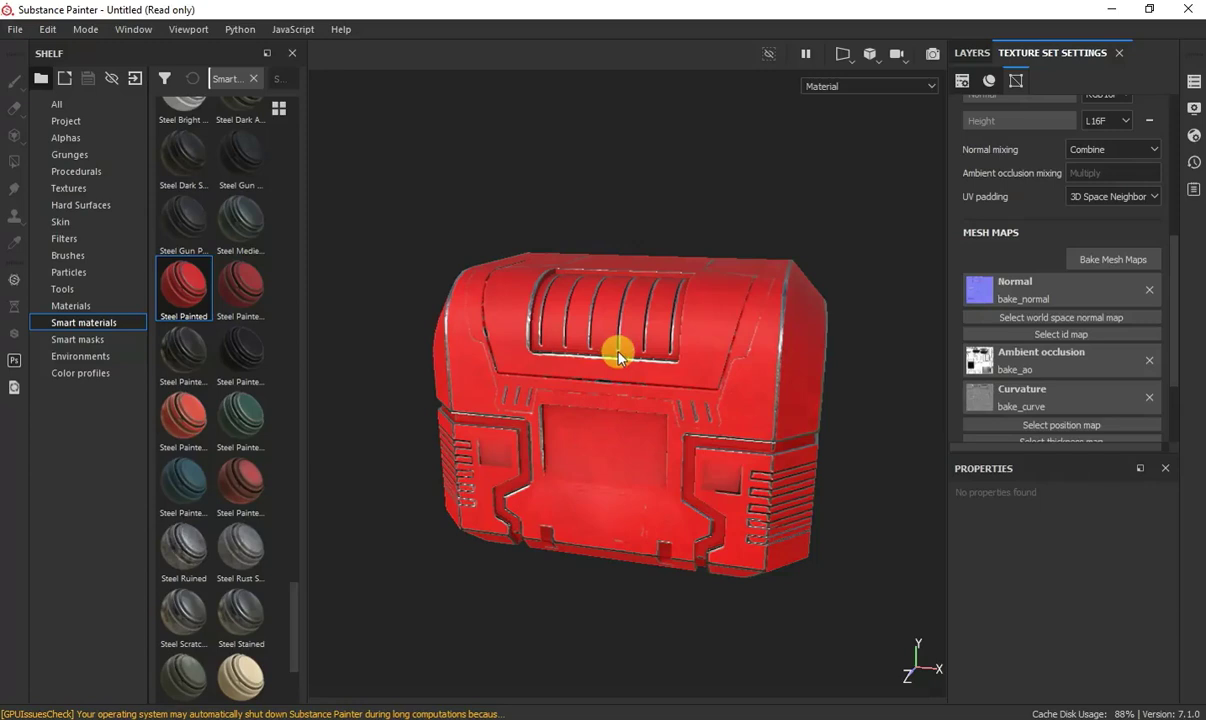